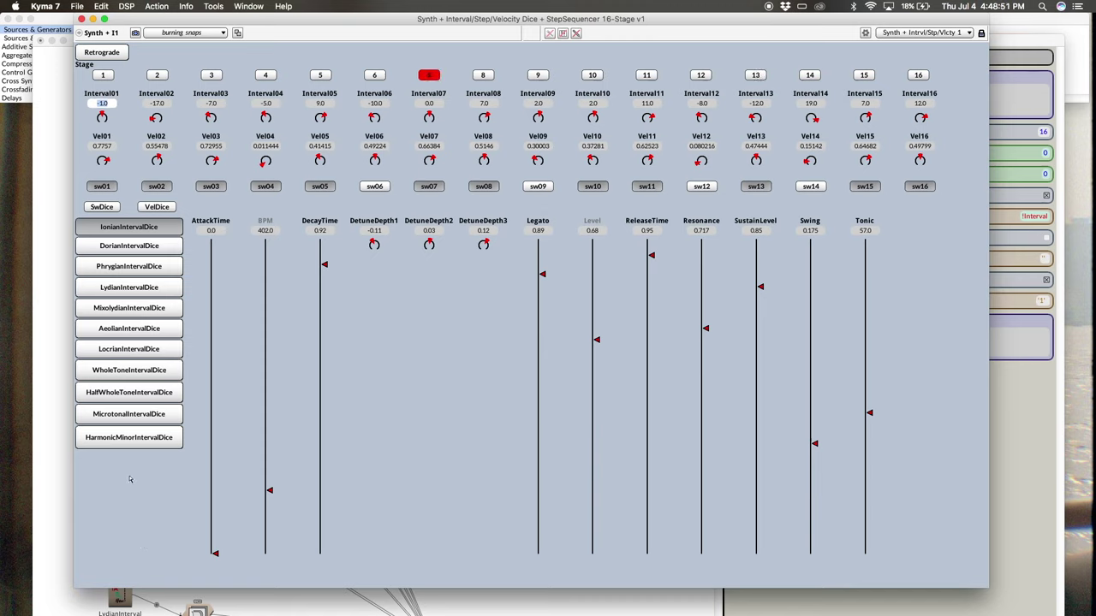
- Re-roll the Dorian, Phrygian and Lydian step intervals, then close the control surface
{"action": "left_click", "coordinate": [141, 246]}
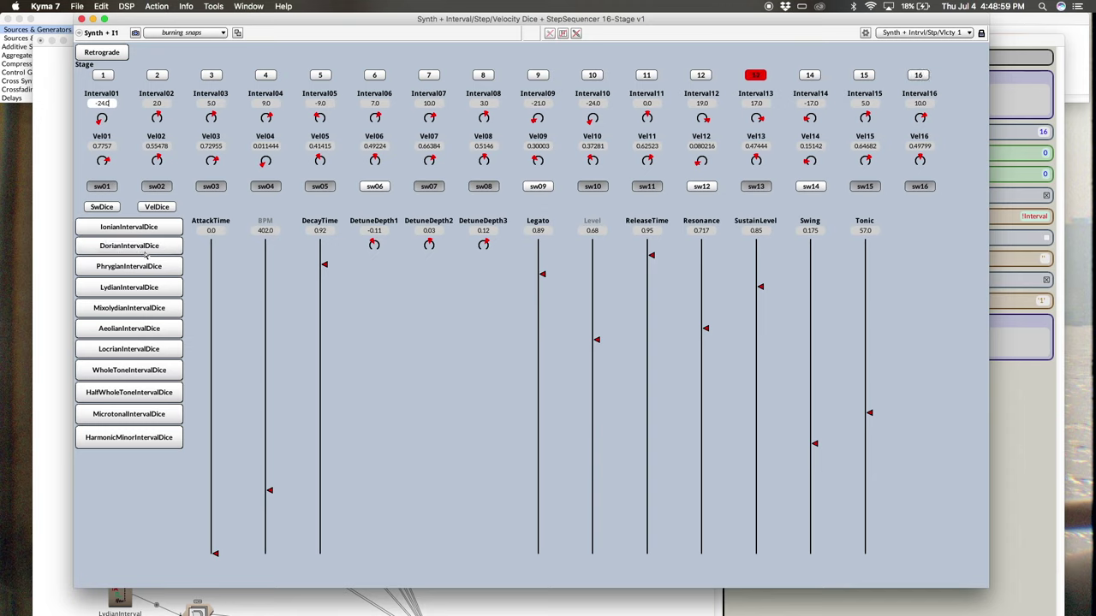
{"action": "left_click", "coordinate": [141, 266]}
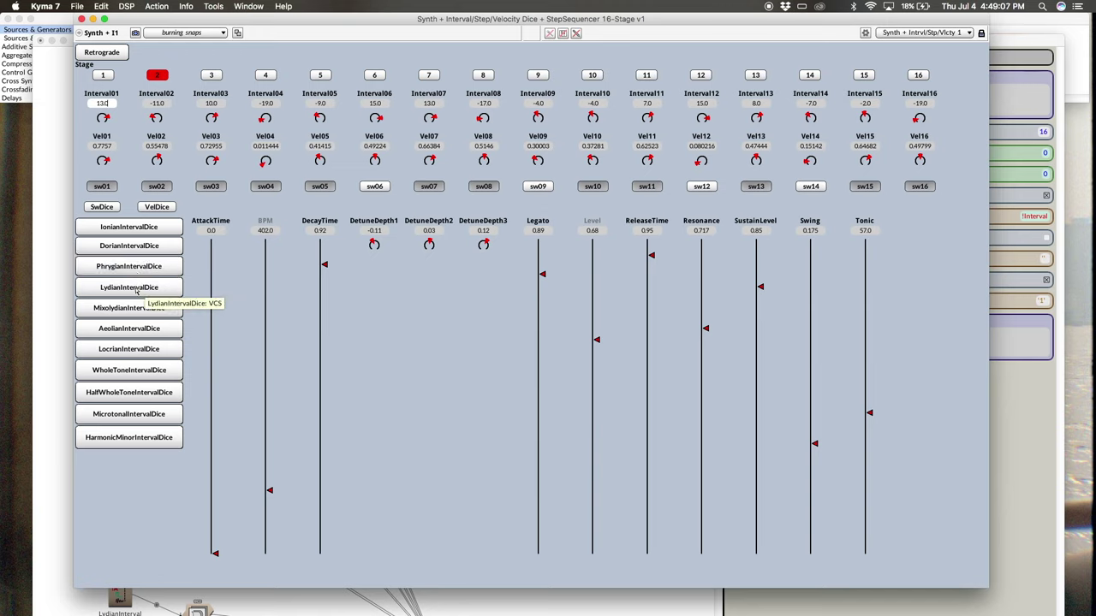
{"action": "left_click", "coordinate": [137, 291]}
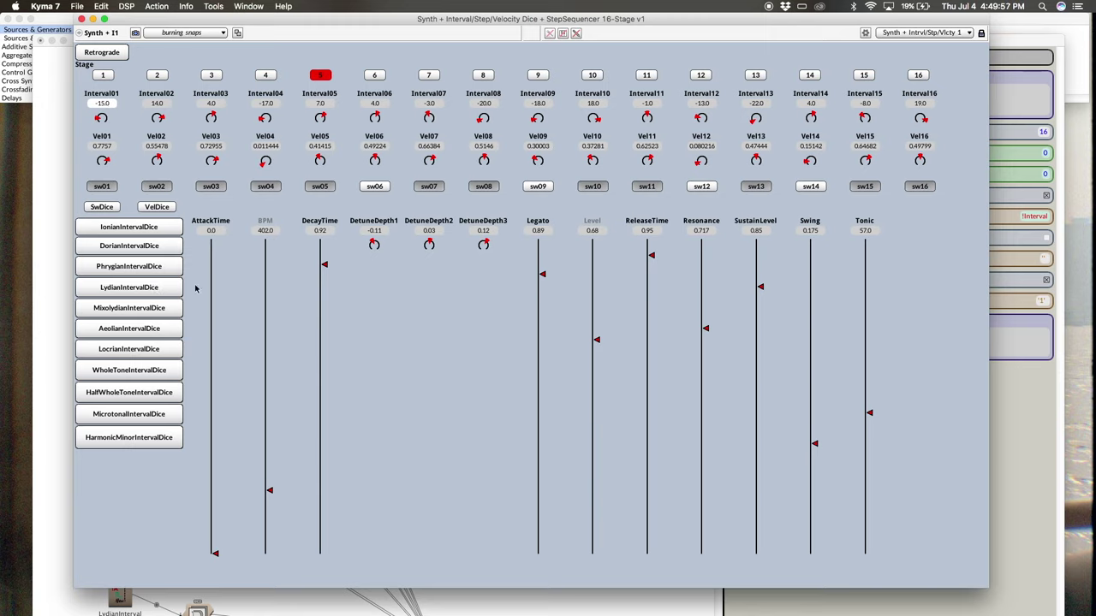
{"action": "left_click", "coordinate": [81, 19]}
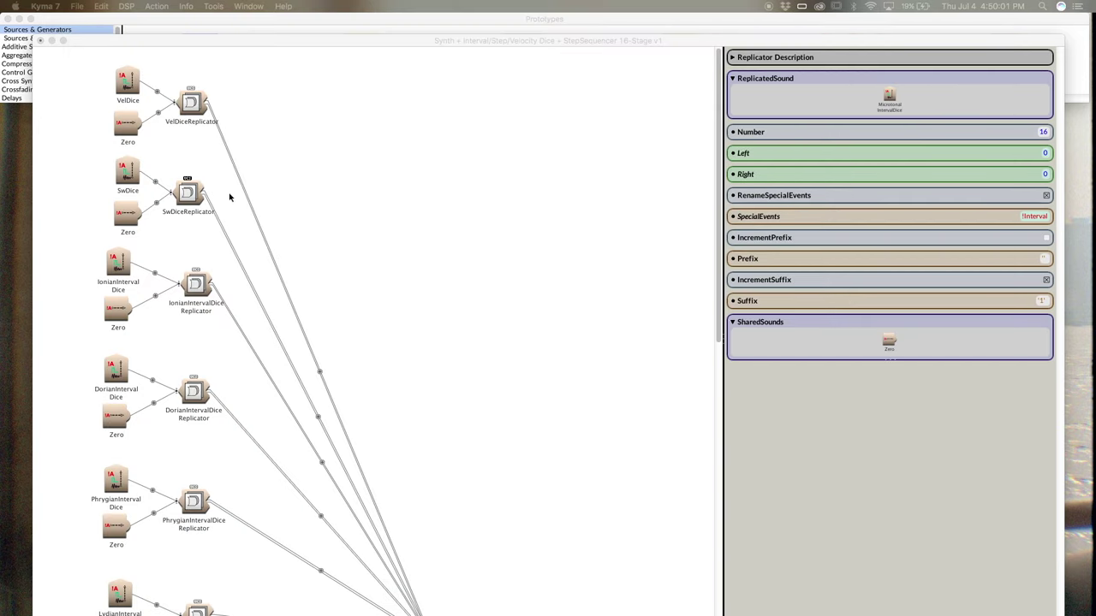
{"action": "scroll", "coordinate": [261, 221], "scroll_direction": "down", "scroll_amount": 15}
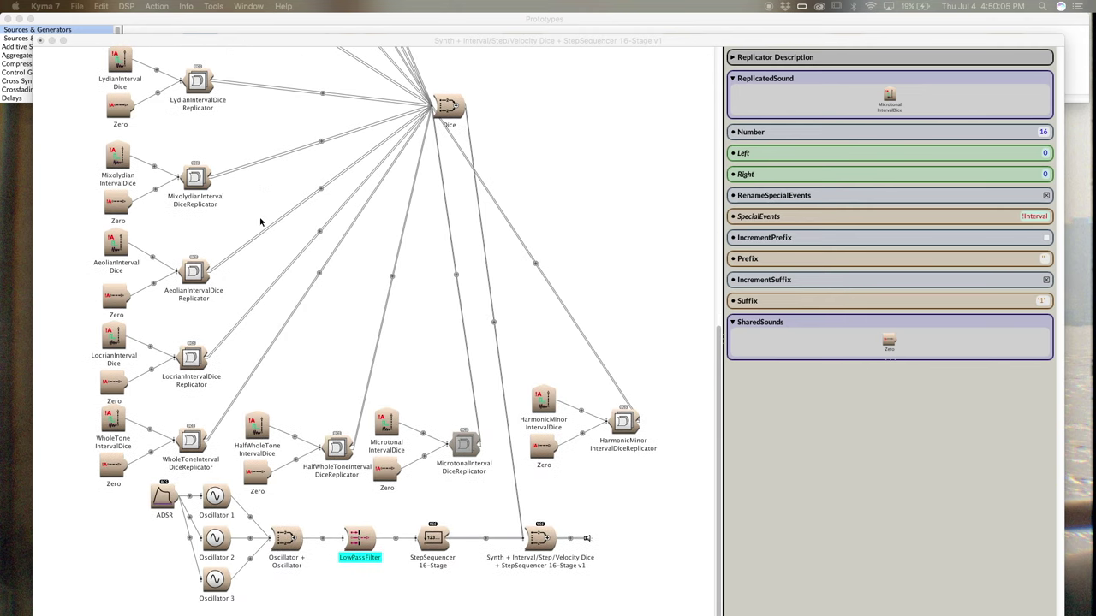
{"action": "scroll", "coordinate": [261, 222], "scroll_direction": "up", "scroll_amount": 3}
{"action": "scroll", "coordinate": [261, 222], "scroll_direction": "up", "scroll_amount": 20}
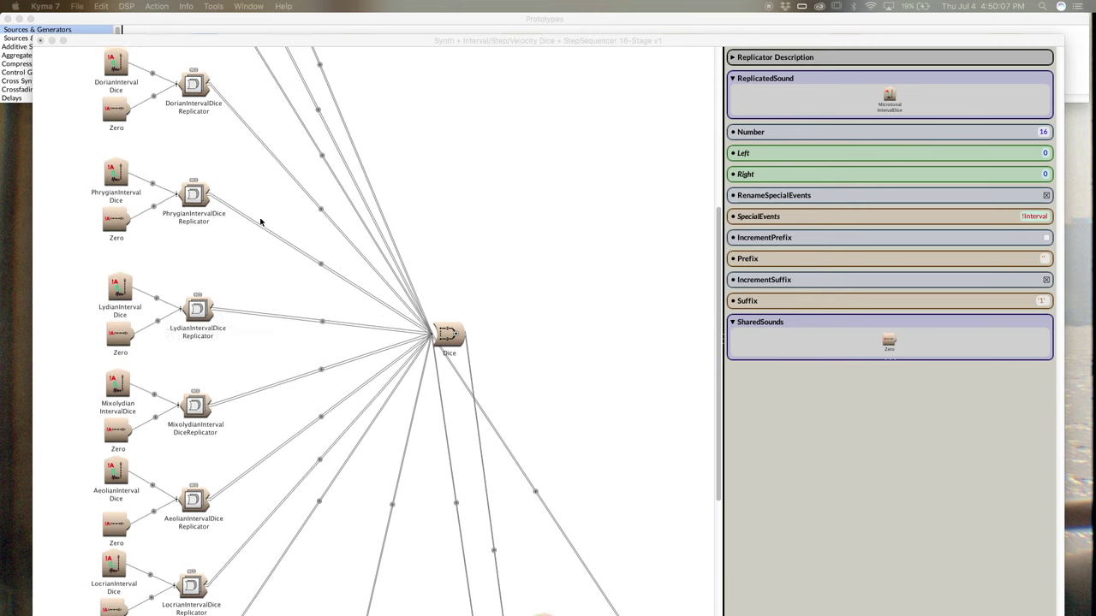
{"action": "scroll", "coordinate": [261, 222], "scroll_direction": "up", "scroll_amount": 1}
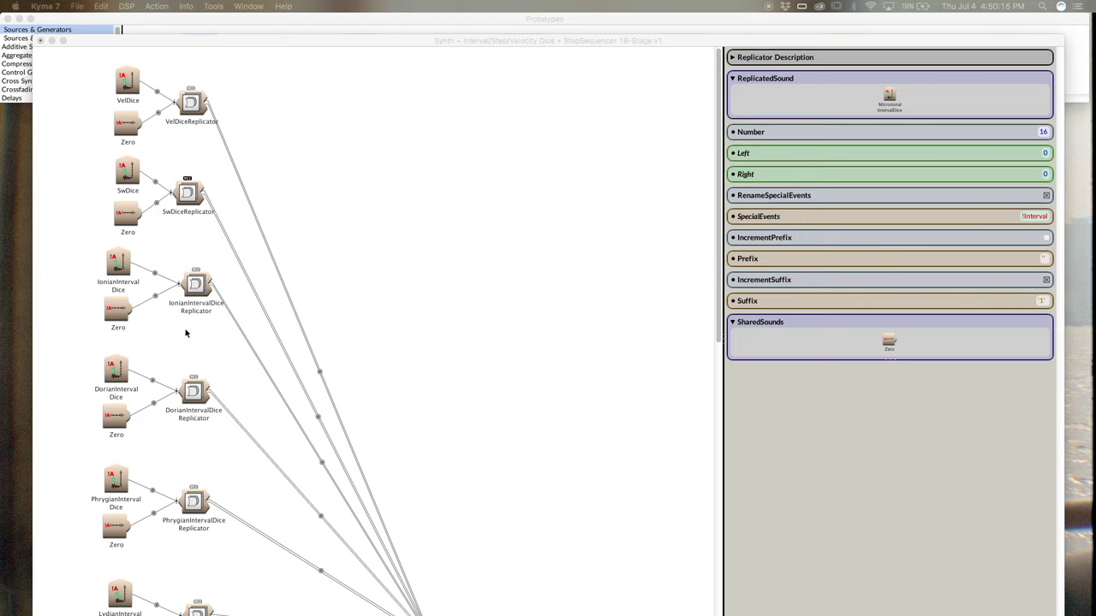
{"action": "scroll", "coordinate": [185, 332], "scroll_direction": "down", "scroll_amount": 5}
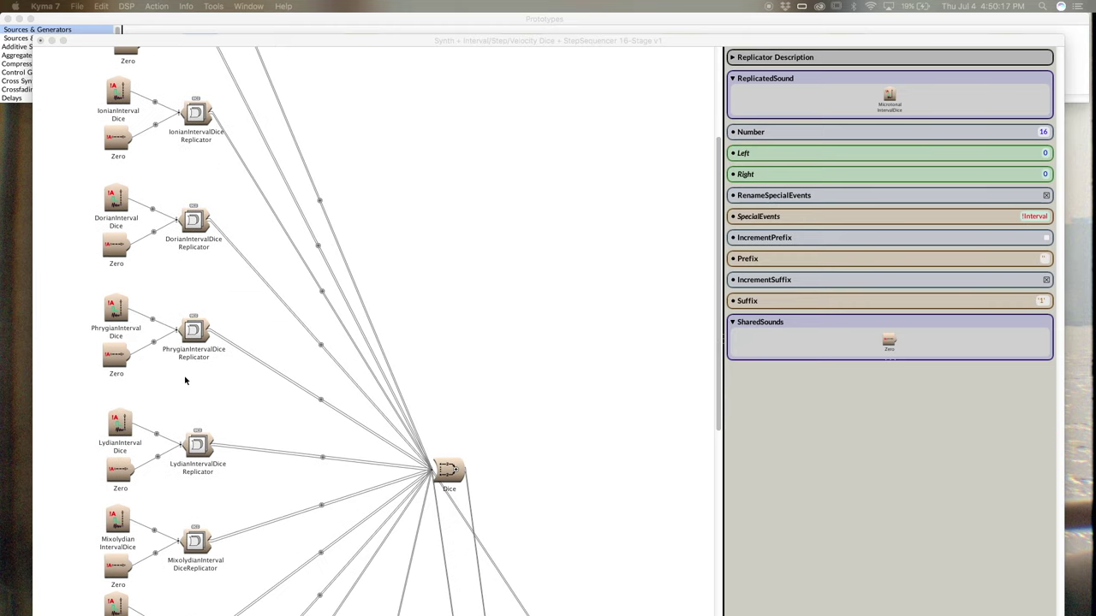
{"action": "scroll", "coordinate": [185, 380], "scroll_direction": "down", "scroll_amount": 3}
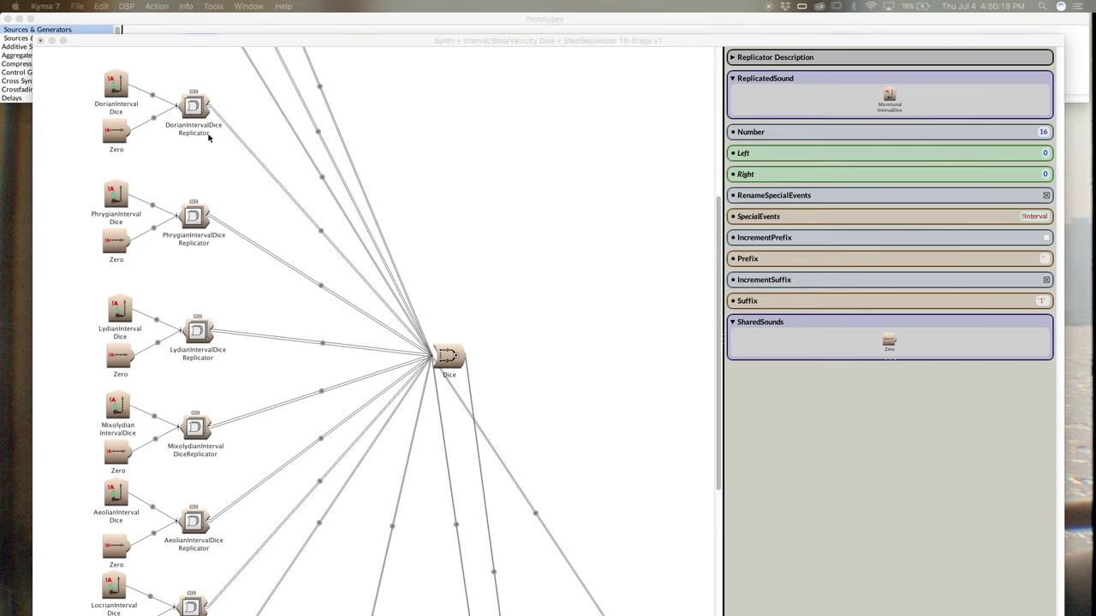
- Move the Synth + Interval window off screen and bring the Synth + Dice + StepSequencer 16-Stage patch forward
{"action": "left_click_drag", "start_coordinate": [239, 46], "coordinate": [399, 615]}
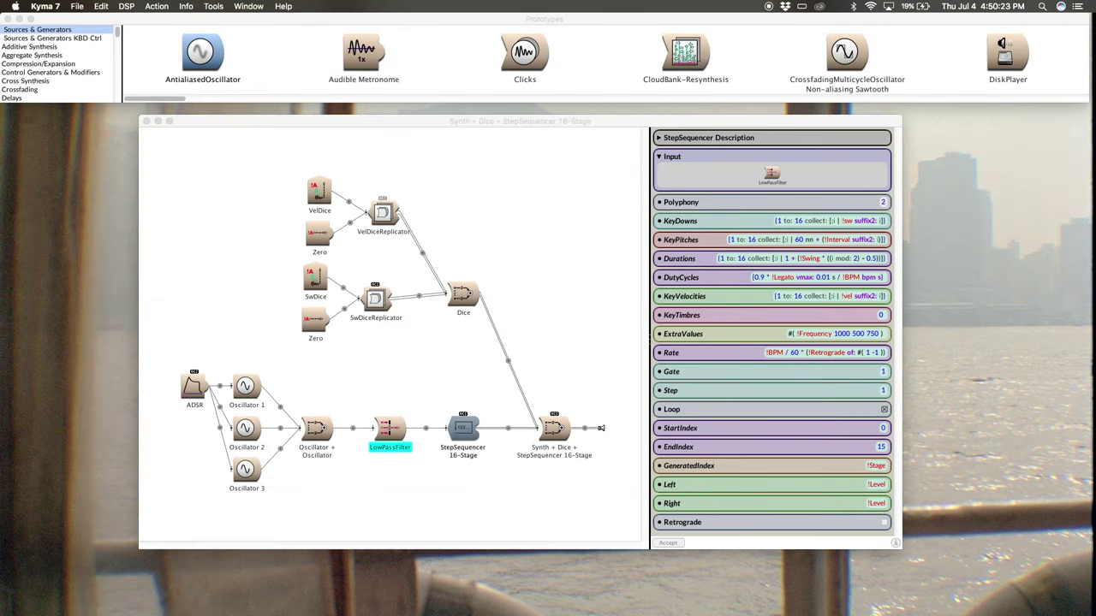
{"action": "left_click", "coordinate": [421, 133]}
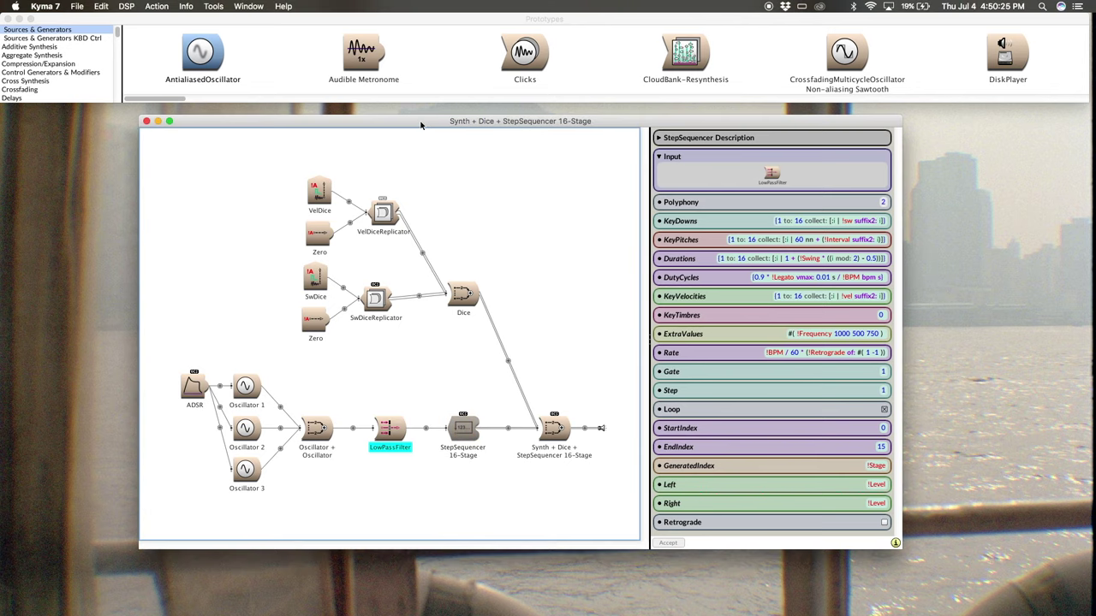
{"action": "left_click_drag", "start_coordinate": [421, 125], "coordinate": [401, 116]}
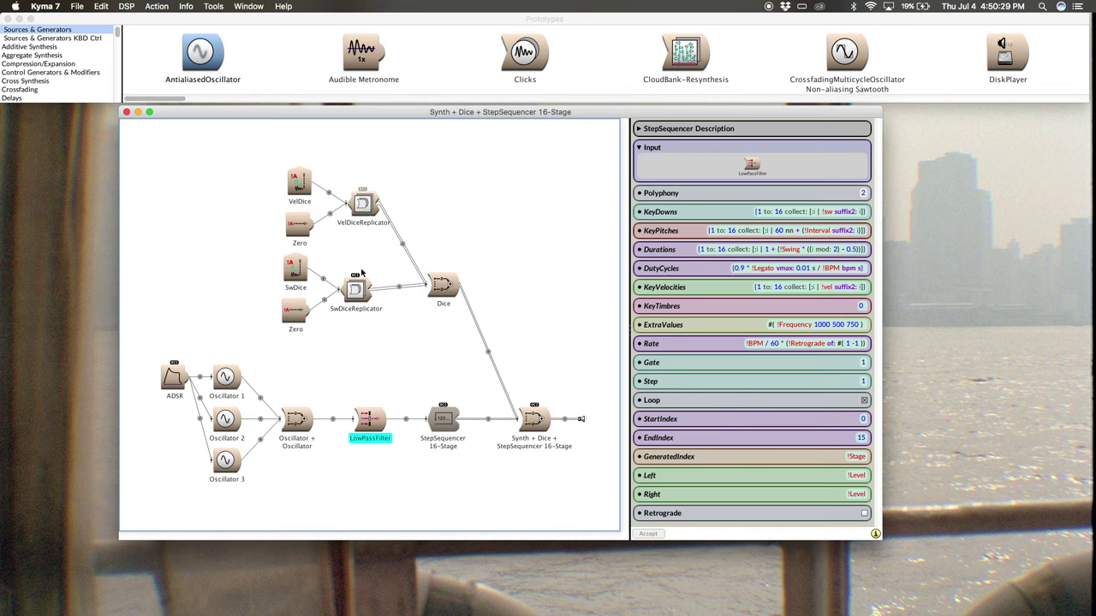
{"action": "mouse_move", "coordinate": [358, 290]}
{"action": "left_click", "coordinate": [76, 6]}
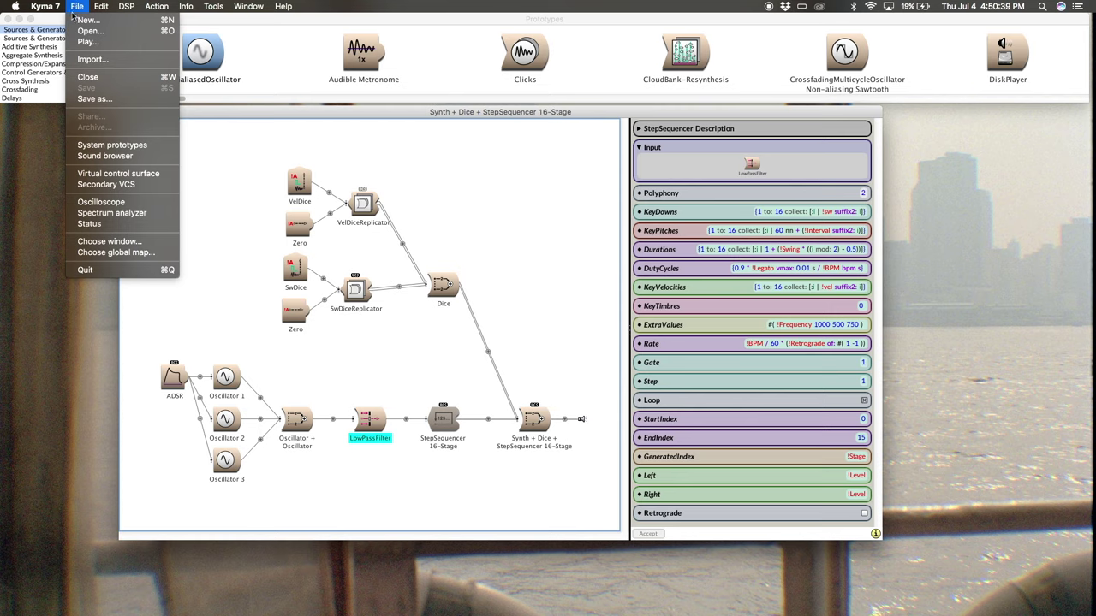
- Create a new Sound file and copy VelDiceReplicator into its Untitled window
{"action": "left_click", "coordinate": [90, 21]}
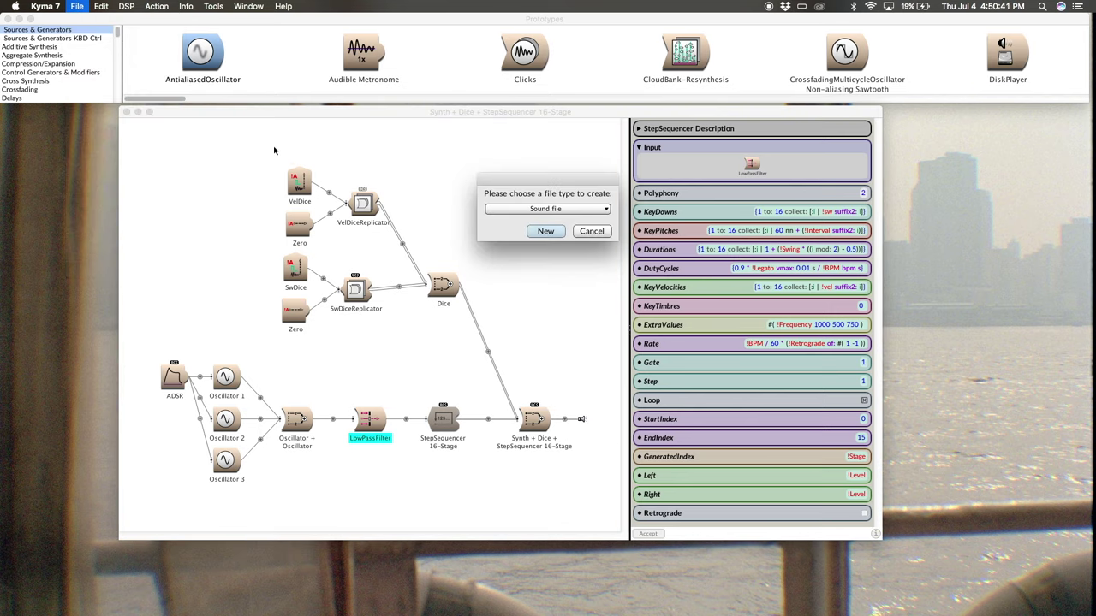
{"action": "left_click", "coordinate": [552, 233]}
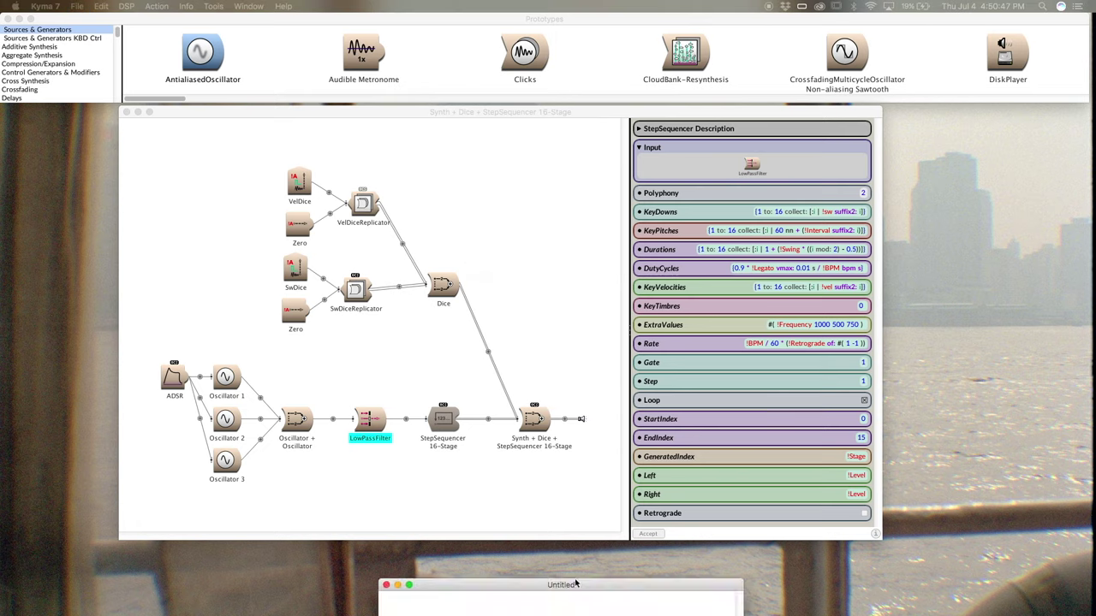
{"action": "left_click_drag", "start_coordinate": [638, 10], "coordinate": [752, 134]}
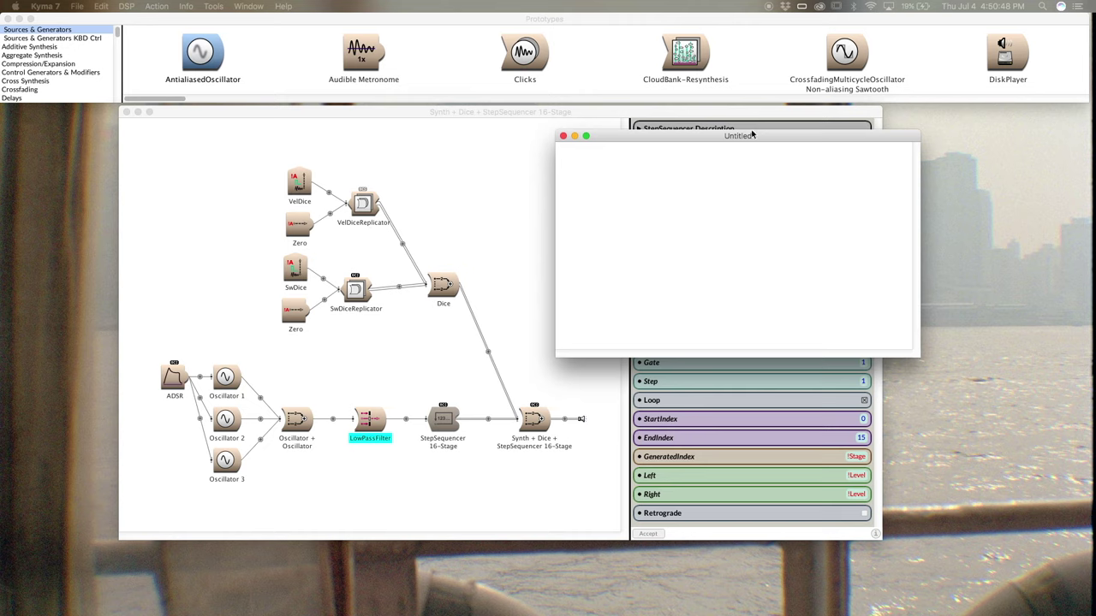
{"action": "left_click_drag", "start_coordinate": [363, 203], "coordinate": [633, 173]}
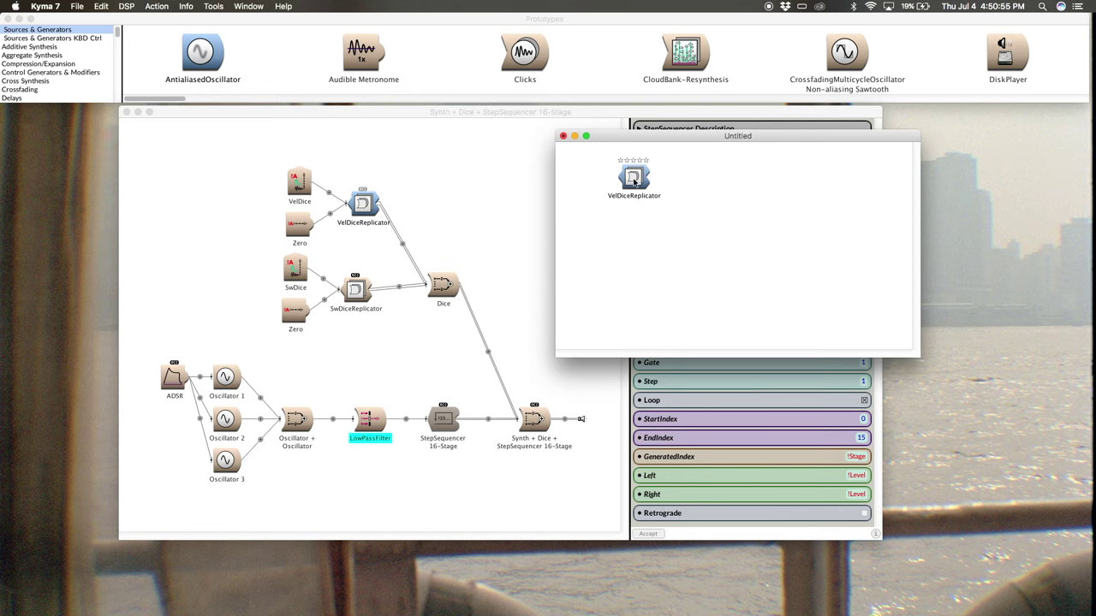
- Edit the copied VelDiceReplicator so its SpecialEvents reads !Interval instead of !Vel
{"action": "double_click", "coordinate": [636, 177]}
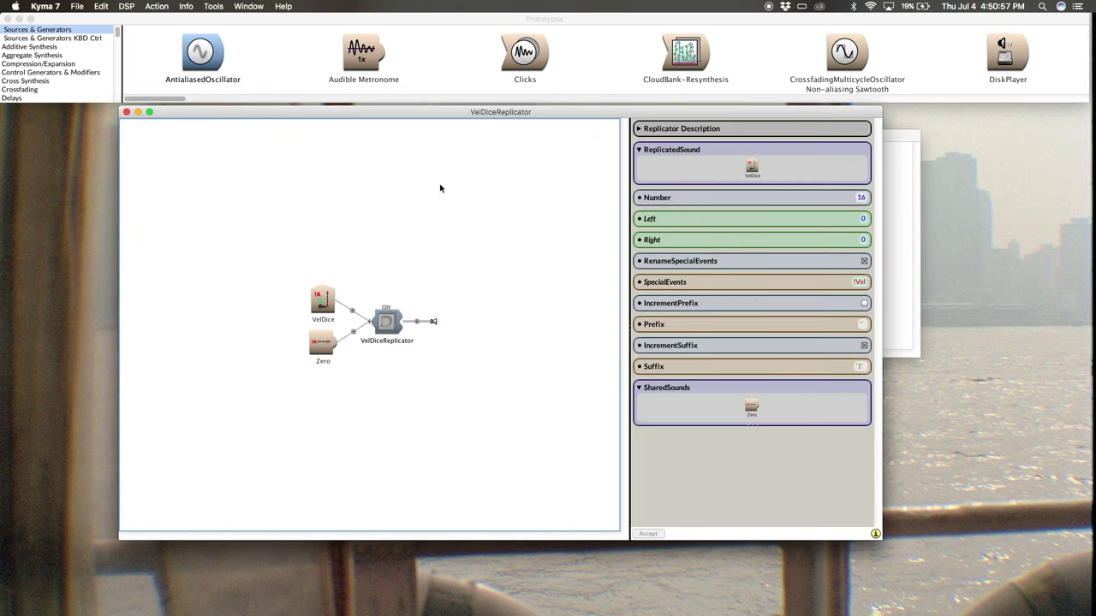
{"action": "left_click_drag", "start_coordinate": [396, 122], "coordinate": [559, 130]}
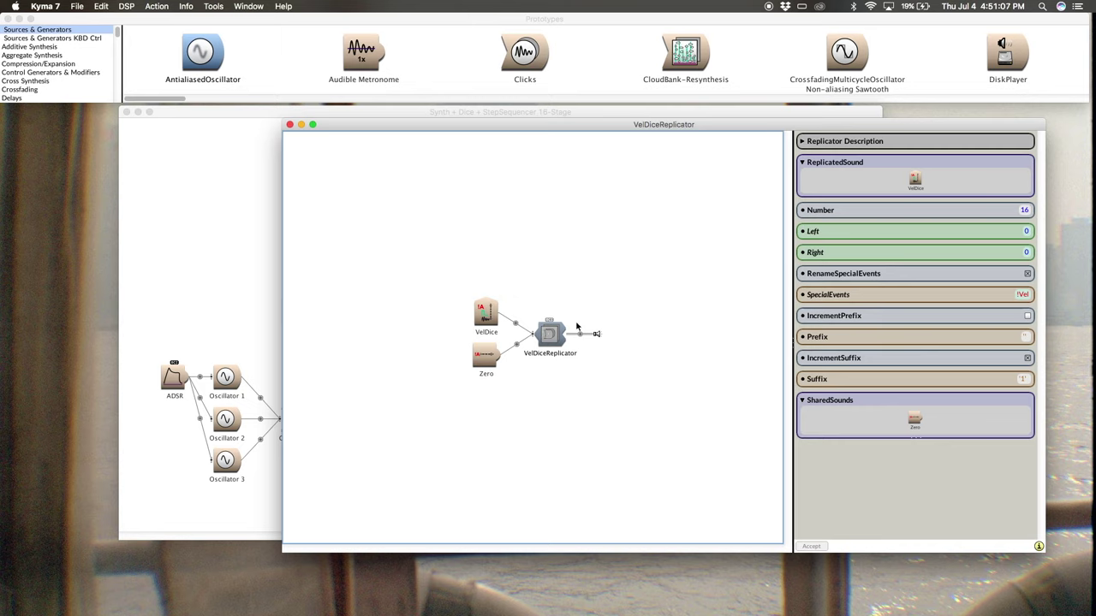
{"action": "left_click", "coordinate": [1017, 295]}
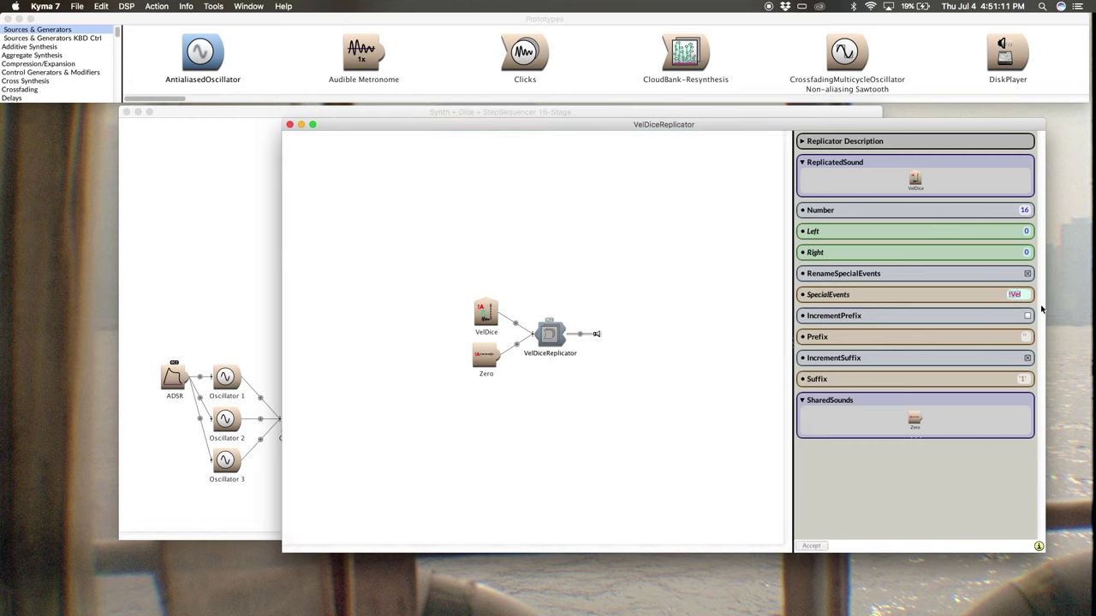
{"action": "key", "text": "BackSpace"}
{"action": "type", "text": "!In"}
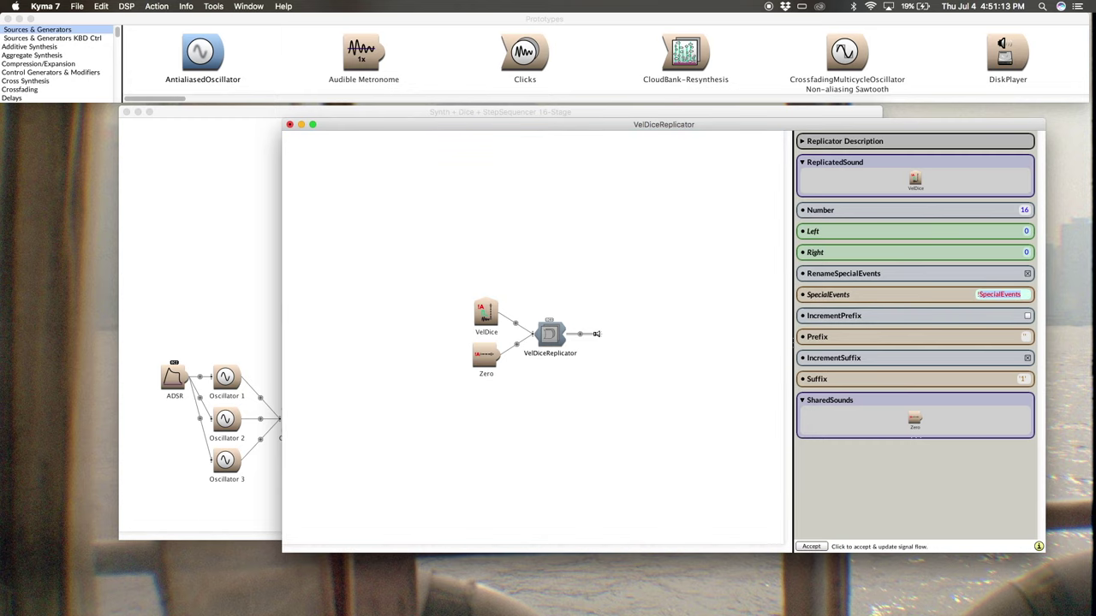
{"action": "type", "text": "terval"}
{"action": "key", "text": "Return"}
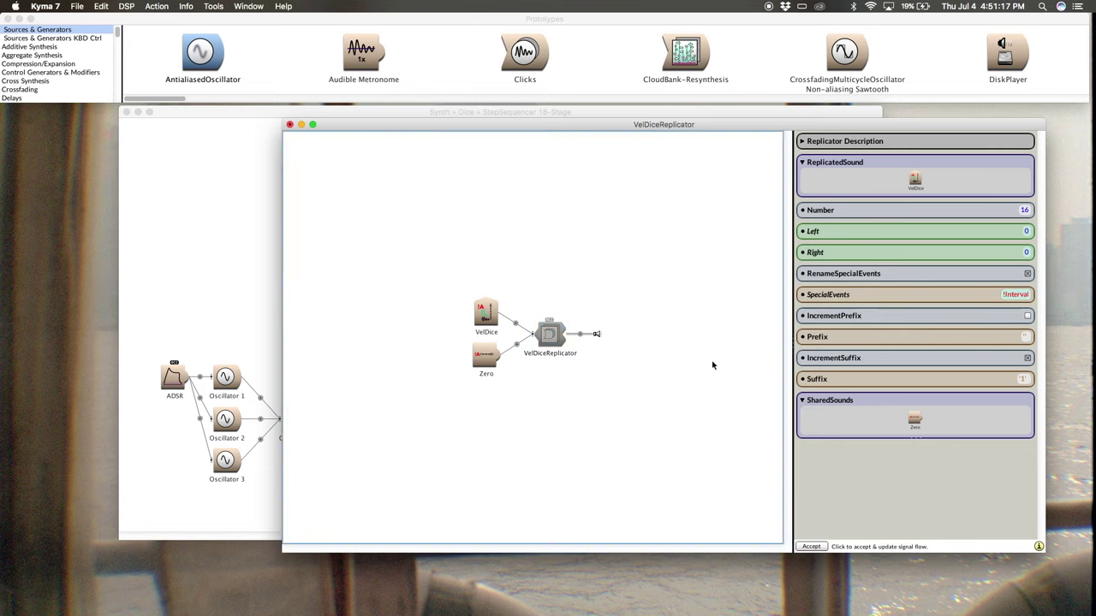
{"action": "left_click", "coordinate": [496, 327]}
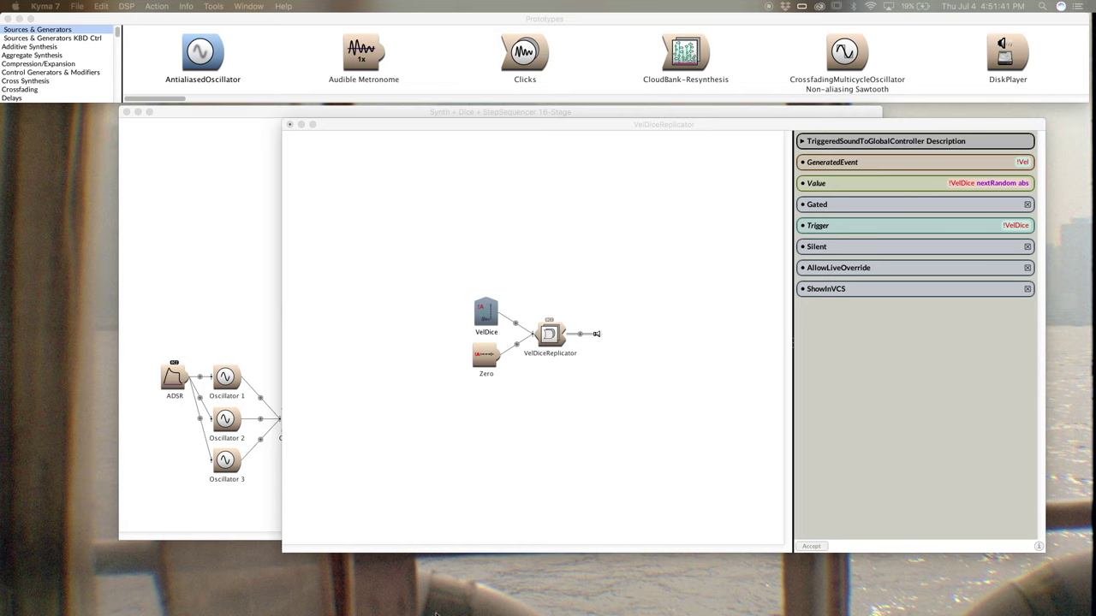
- Bring the Synth + Interval/Step/Velocity Dice patch window back up from the bottom of the screen
{"action": "left_click_drag", "start_coordinate": [419, 544], "coordinate": [326, 335]}
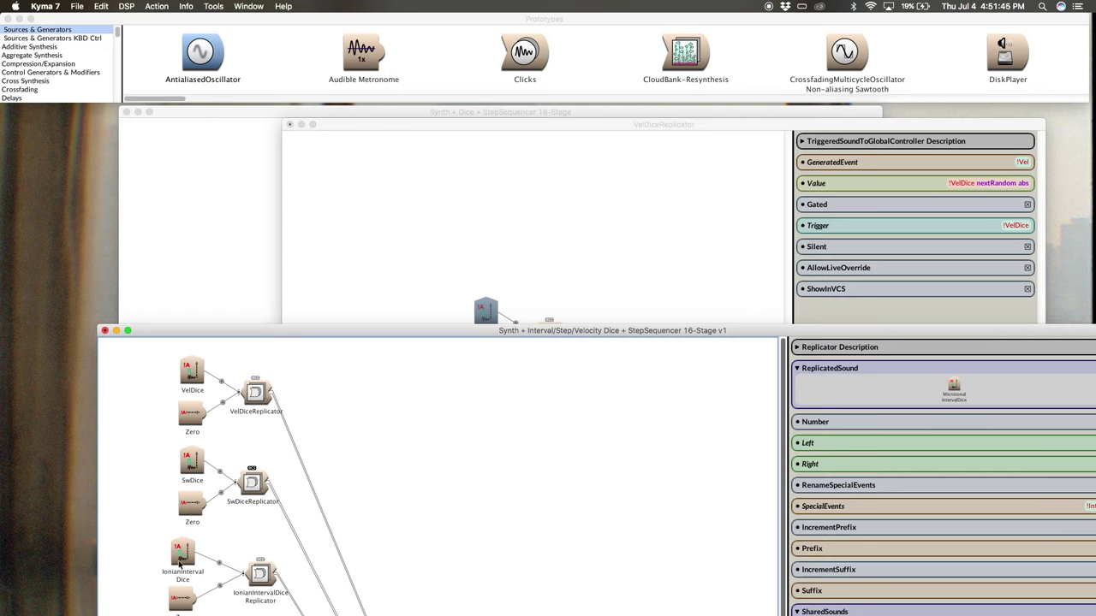
- Copy the IonianIntervalDice Value expression into the copied dice sound's Value field
{"action": "mouse_move", "coordinate": [181, 563]}
{"action": "left_click", "coordinate": [186, 560]}
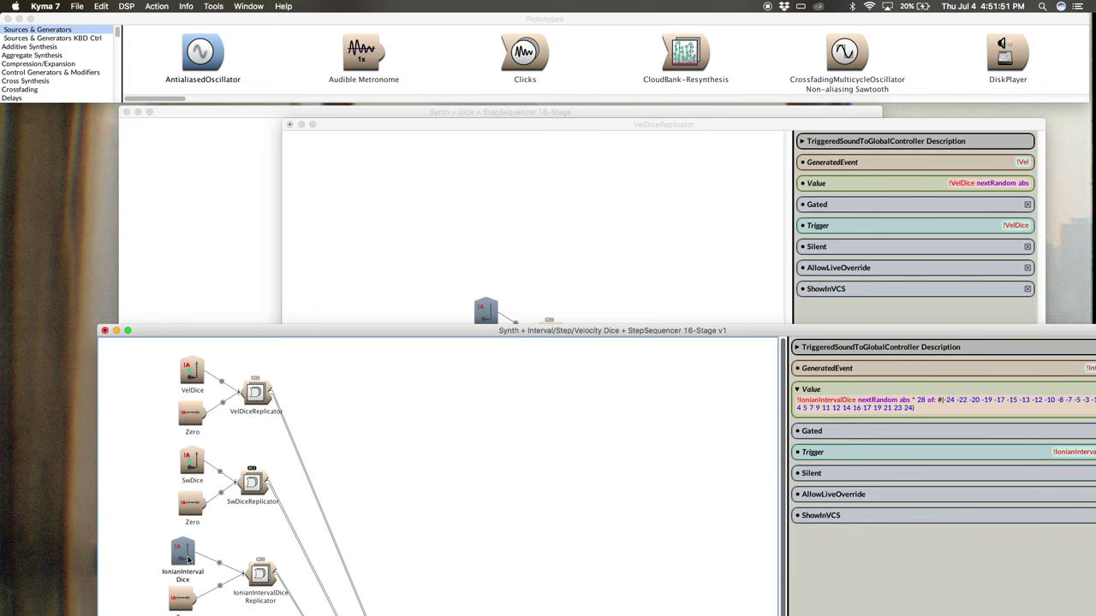
{"action": "left_click_drag", "start_coordinate": [710, 331], "coordinate": [573, 402]}
{"action": "double_click", "coordinate": [789, 480]}
{"action": "key", "text": "super+c"}
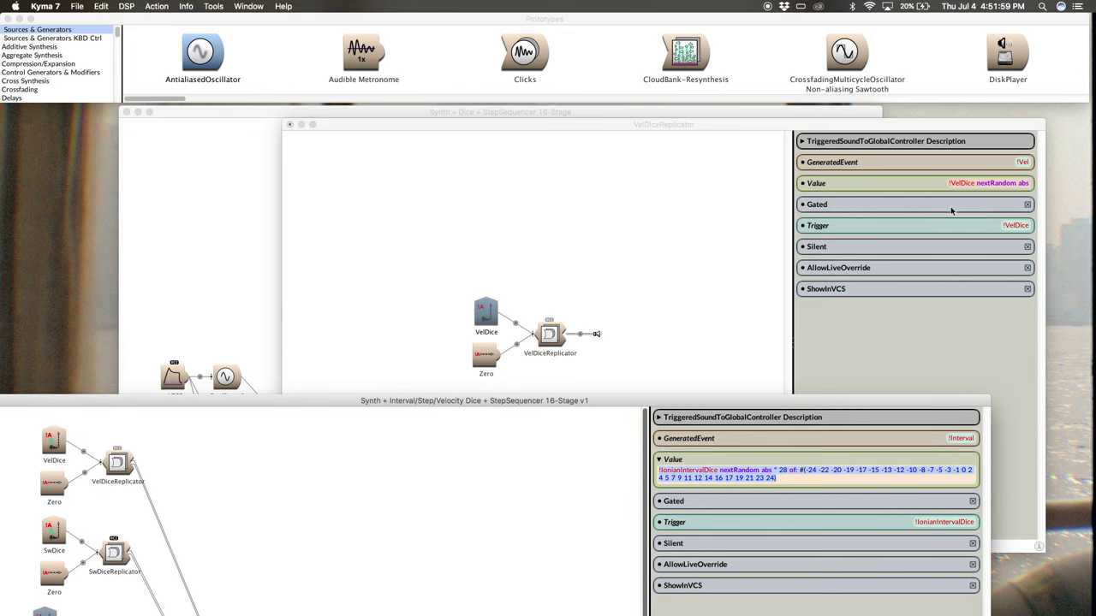
{"action": "left_click", "coordinate": [970, 190]}
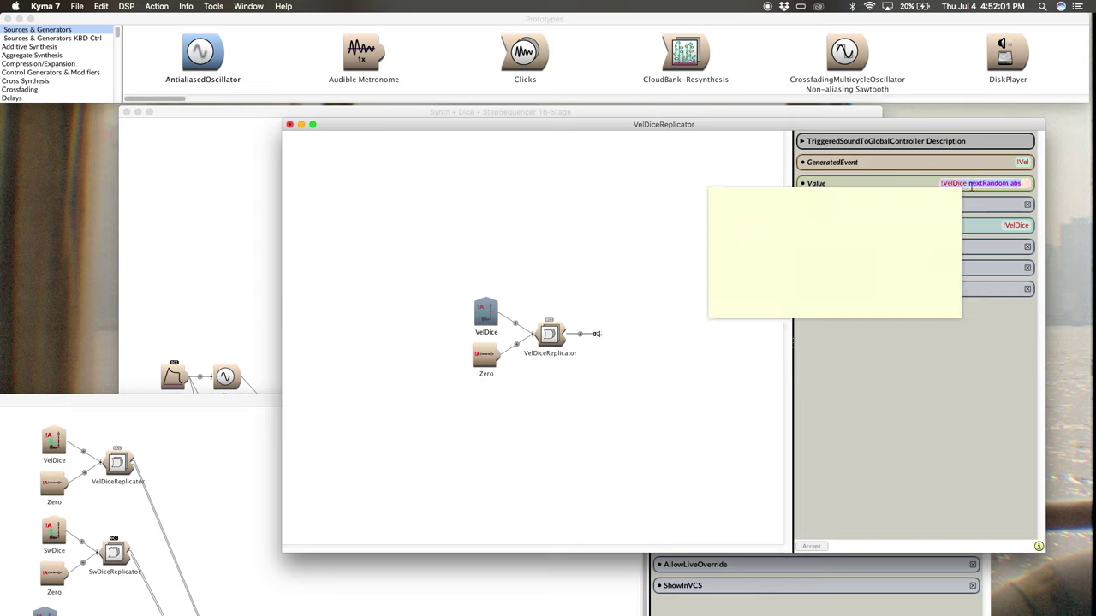
{"action": "key", "text": "super+v"}
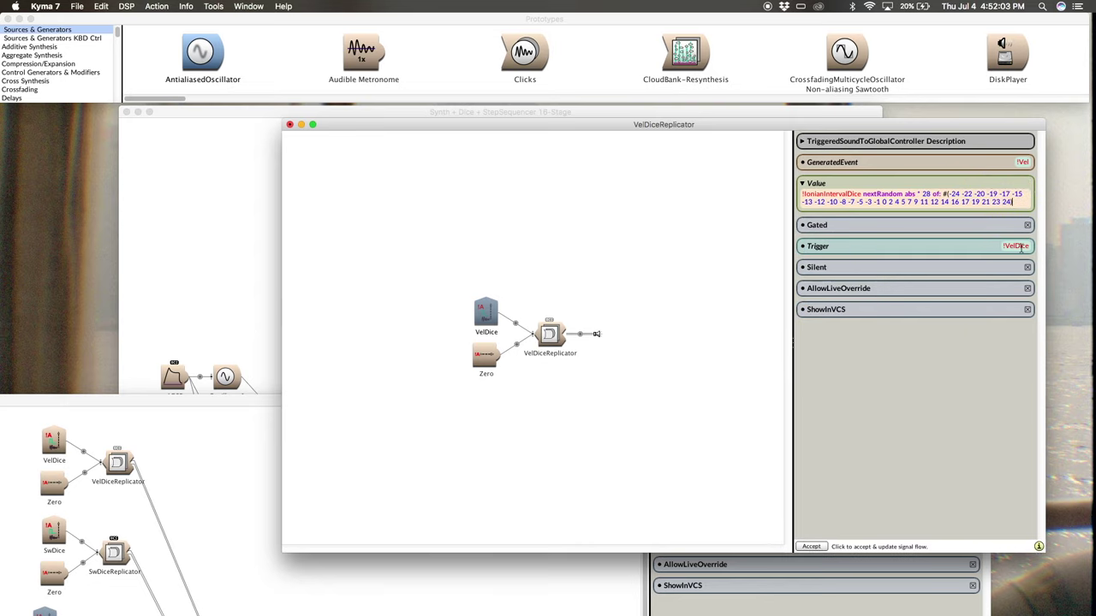
- Set the dice sound's Trigger to !IonianIntervalDice, replacing !VelDice
{"action": "left_click", "coordinate": [602, 555]}
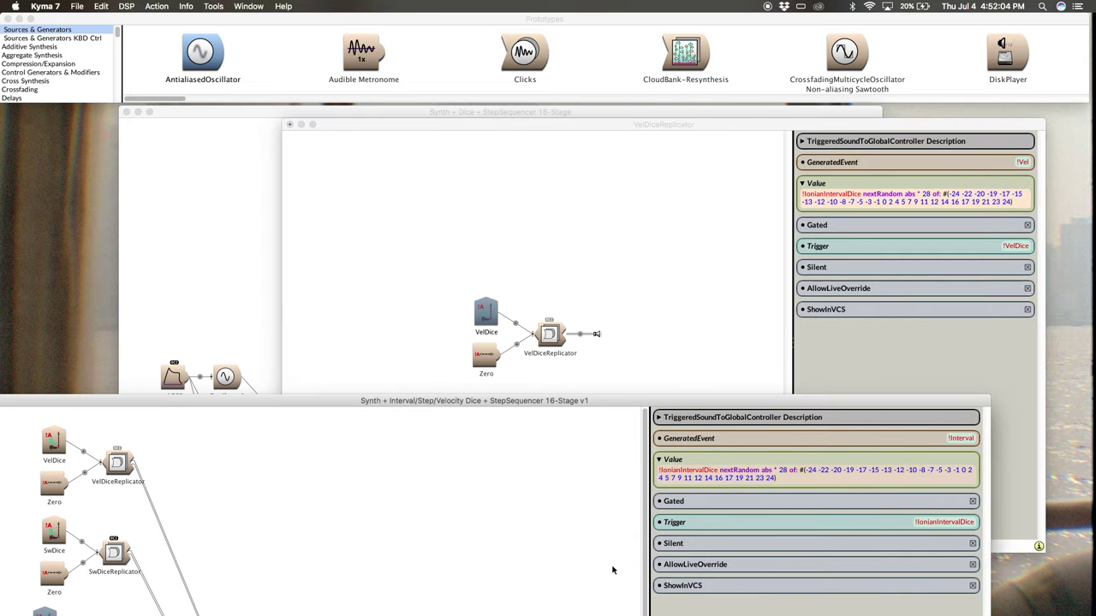
{"action": "left_click", "coordinate": [960, 522]}
{"action": "key", "text": "super+c"}
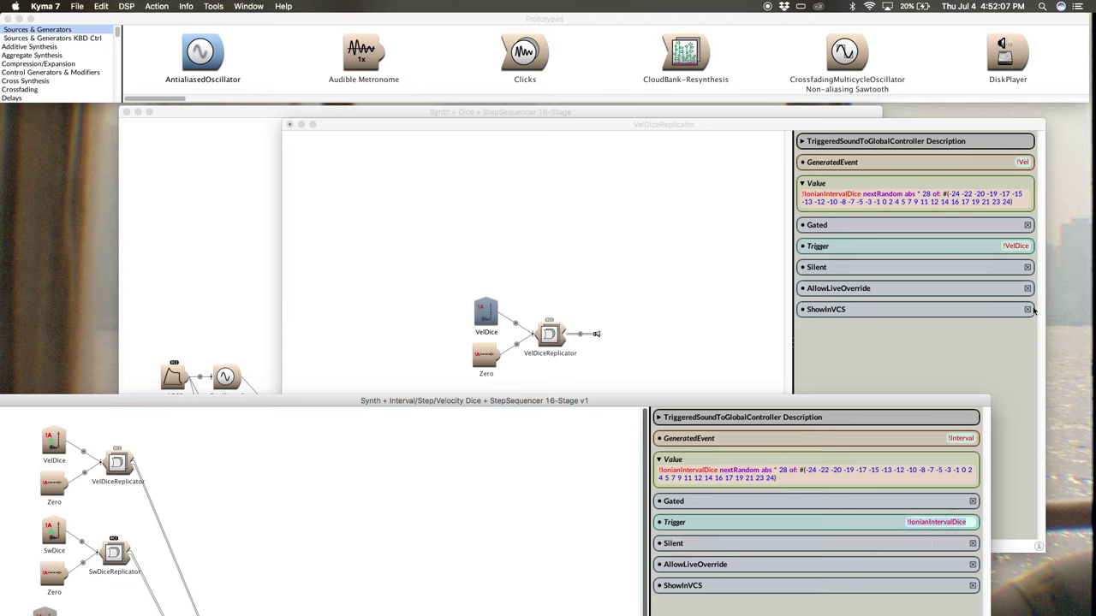
{"action": "left_click", "coordinate": [1025, 246]}
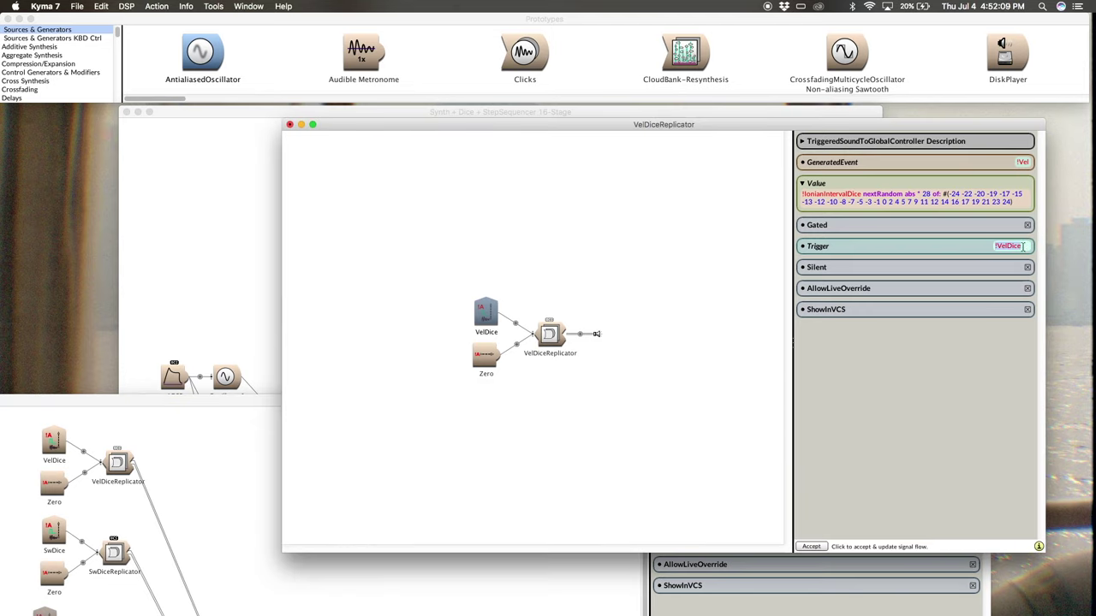
{"action": "key", "text": "super+v"}
- Set the GeneratedEvent to !Interval, matching the reference Ionian dice
{"action": "left_click", "coordinate": [585, 601]}
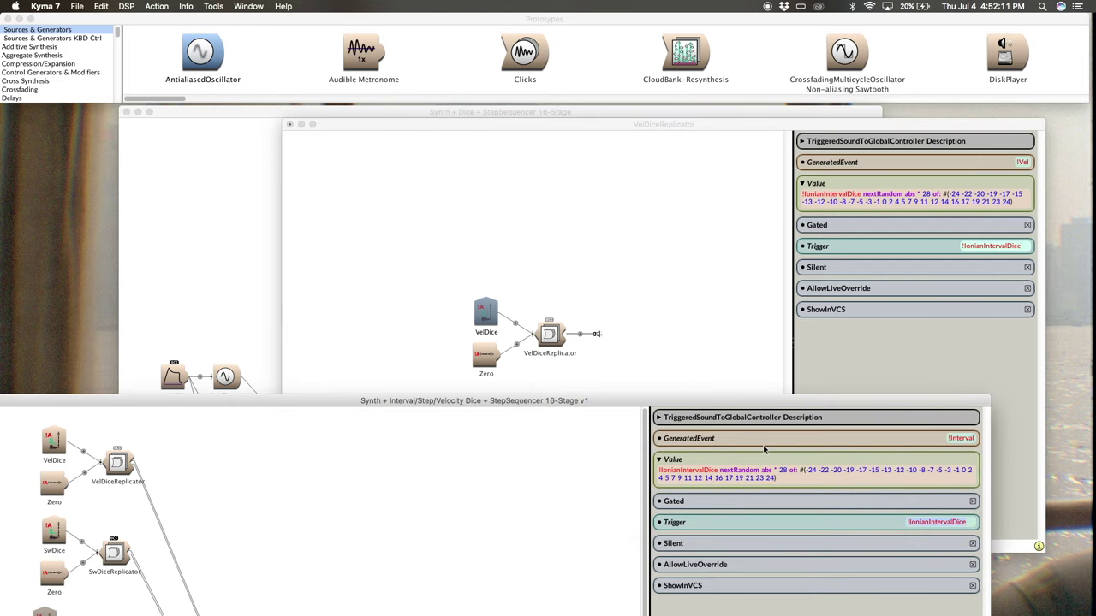
{"action": "left_click", "coordinate": [961, 438]}
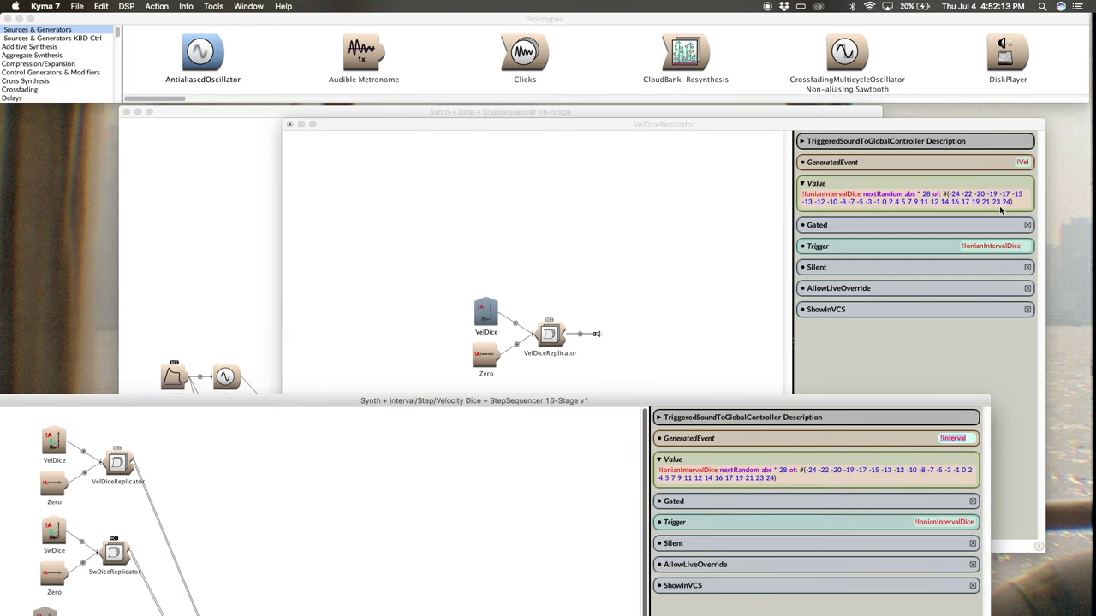
{"action": "left_click", "coordinate": [1023, 162]}
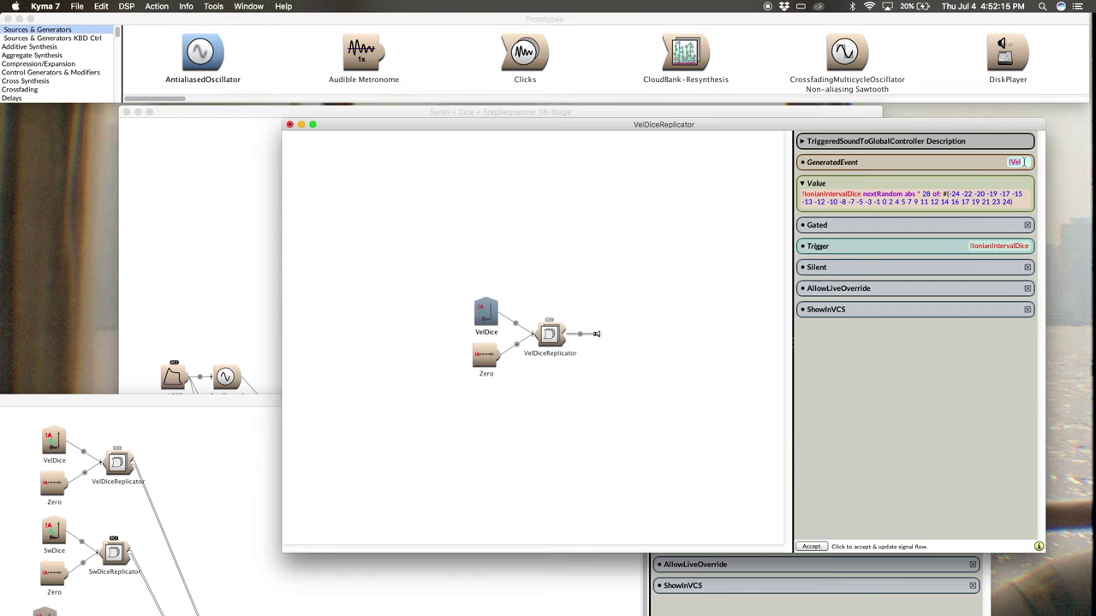
{"action": "type", "text": "!Interval"}
- Tuck away the reference window and rename VelDice to IonianIntervalDice
{"action": "left_click", "coordinate": [225, 518]}
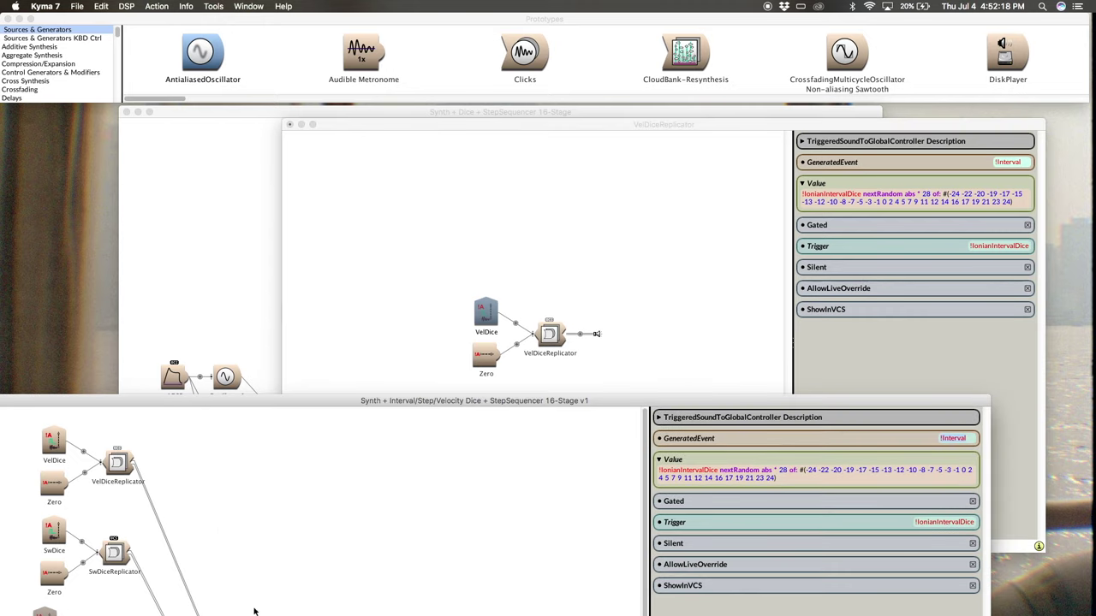
{"action": "double_click", "coordinate": [282, 401]}
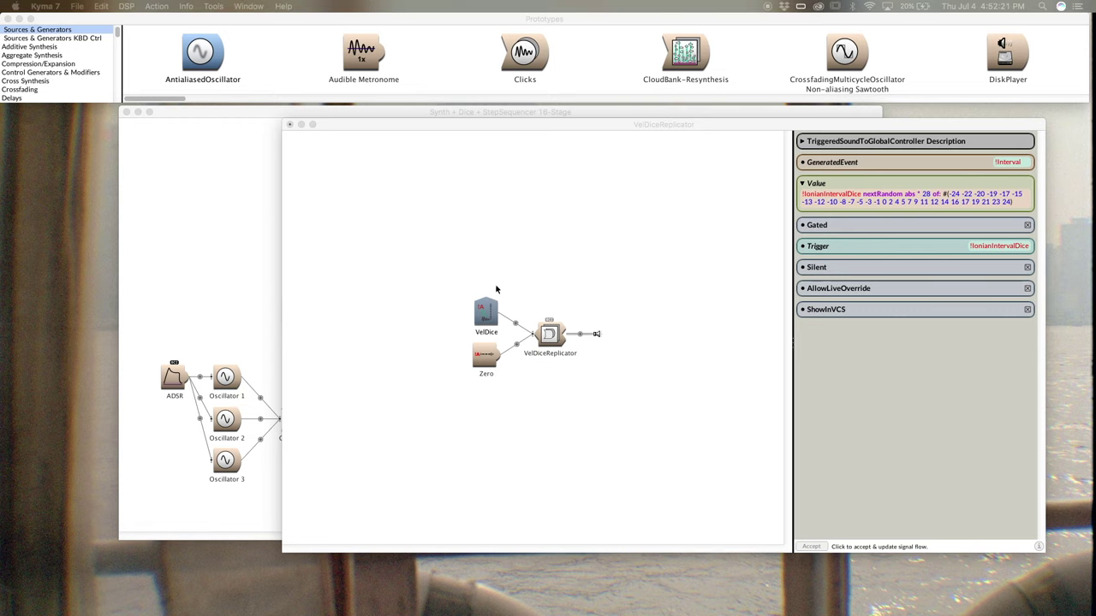
{"action": "left_click", "coordinate": [488, 322]}
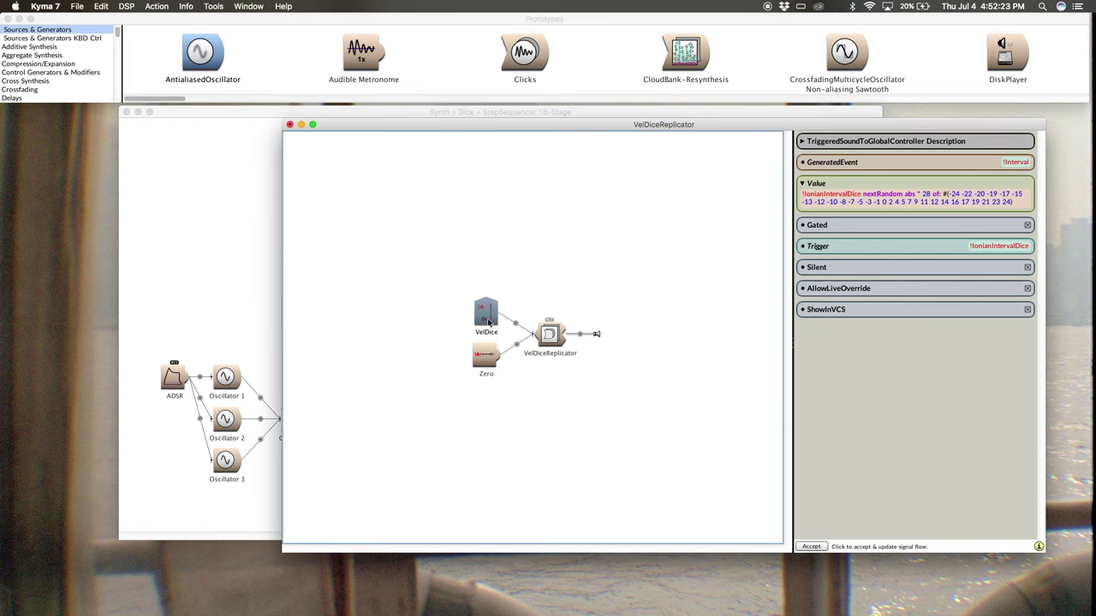
{"action": "key", "text": "super+r"}
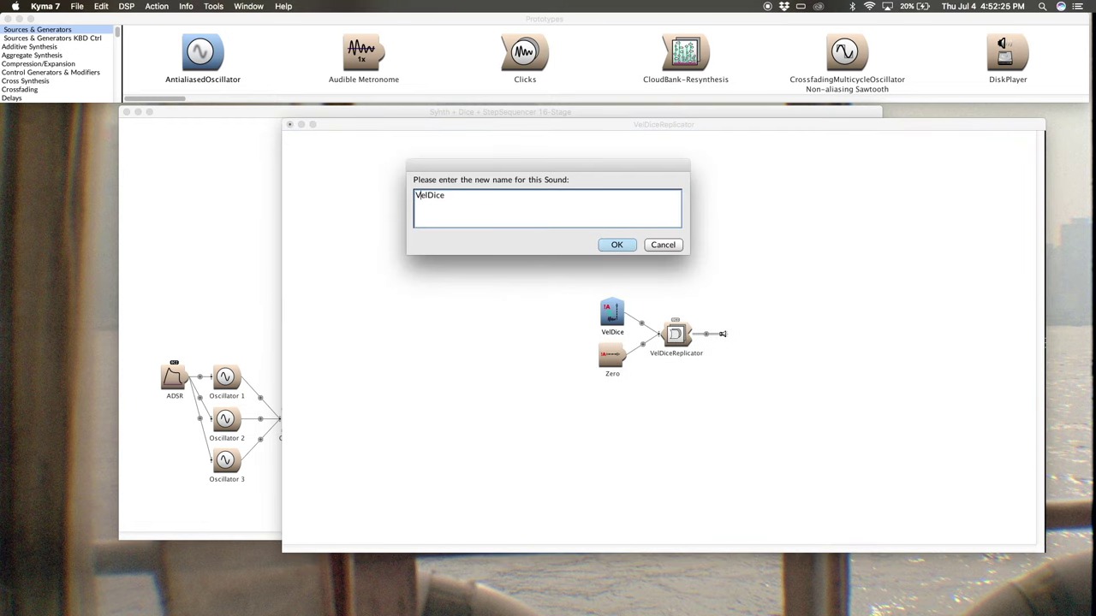
{"action": "key", "text": "BackSpace"}
{"action": "key", "text": "BackSpace"}
{"action": "key", "text": "BackSpace"}
{"action": "type", "text": "IonianInterval"}
{"action": "key", "text": "Return"}
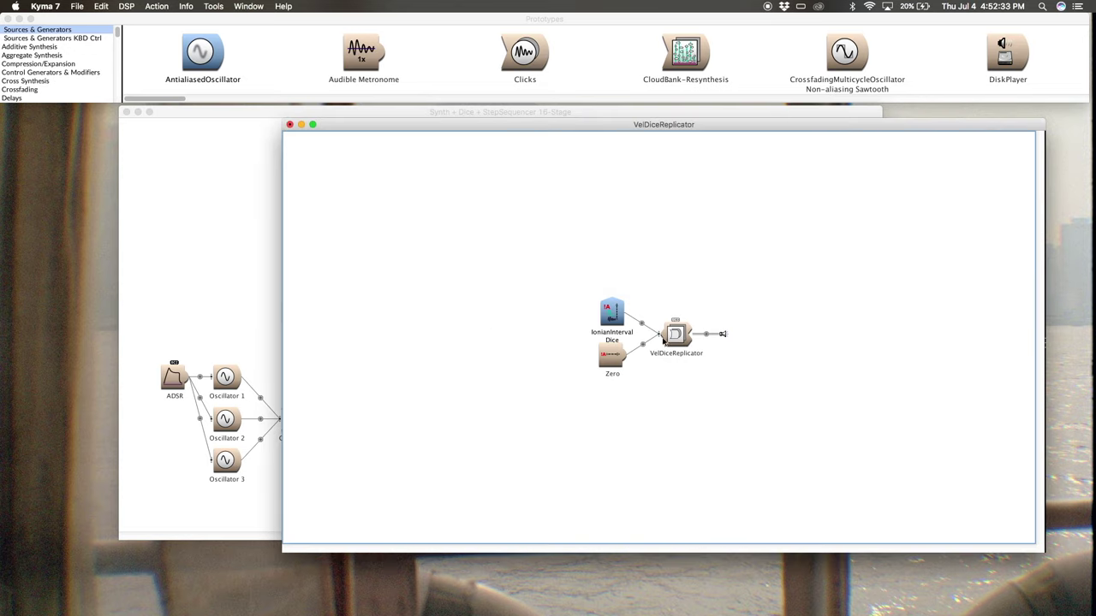
- Rename VelDiceReplicator to IonianIntervalDiceReplicator
{"action": "left_click", "coordinate": [673, 337]}
{"action": "key", "text": "super+r"}
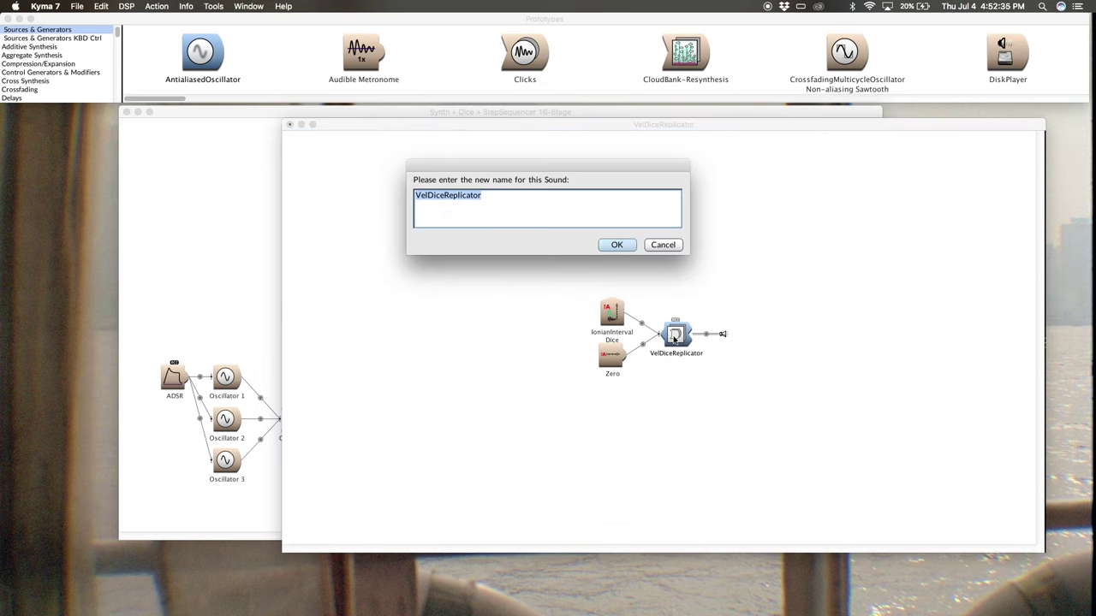
{"action": "left_click_drag", "start_coordinate": [446, 196], "coordinate": [401, 195]}
{"action": "type", "text": "Ionian"}
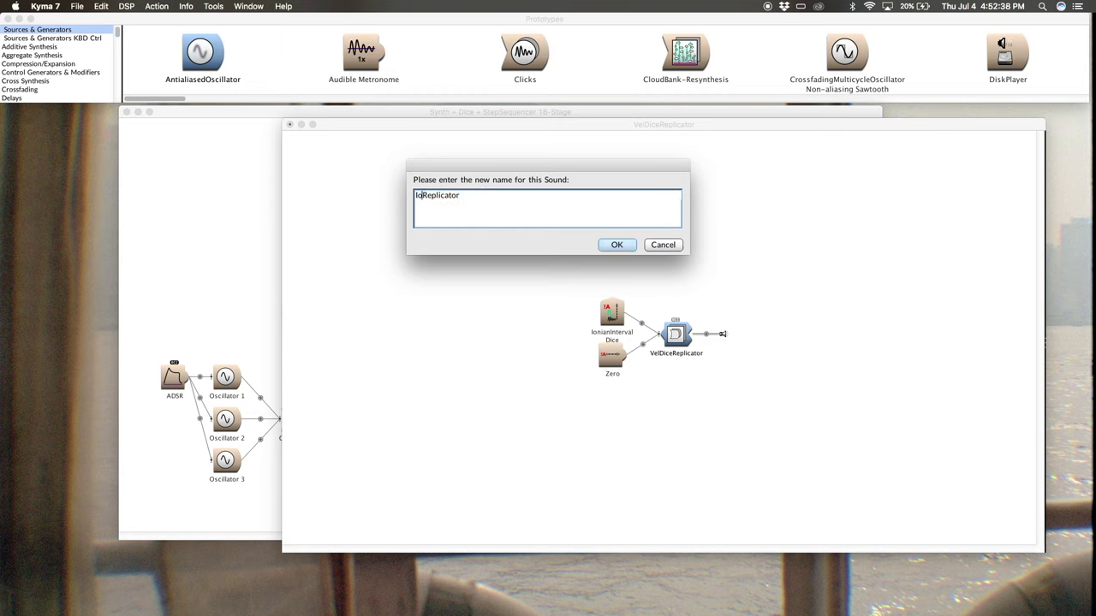
{"action": "type", "text": "Interva"}
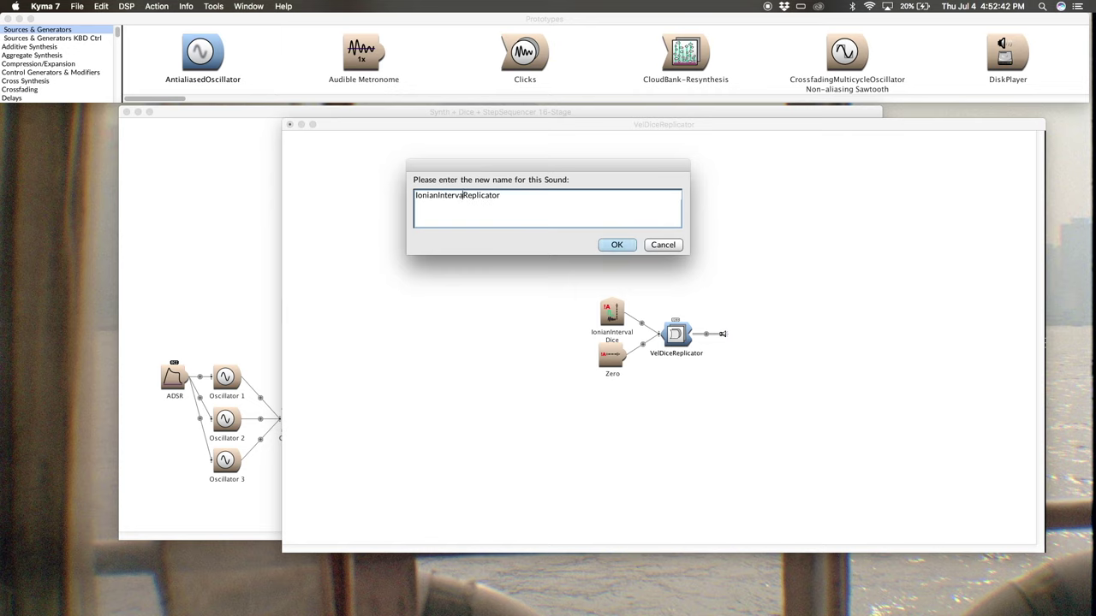
{"action": "type", "text": "lDice"}
{"action": "key", "text": "Return"}
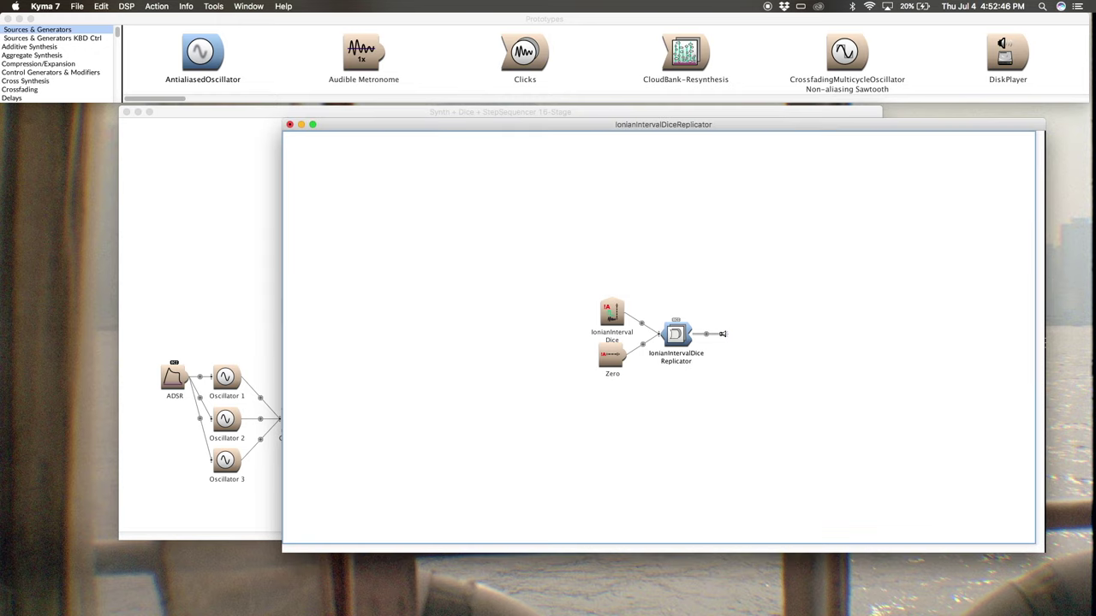
- Open the Dice mixer and add IonianIntervalDiceReplicator as its third input
{"action": "left_click_drag", "start_coordinate": [517, 130], "coordinate": [442, 137]}
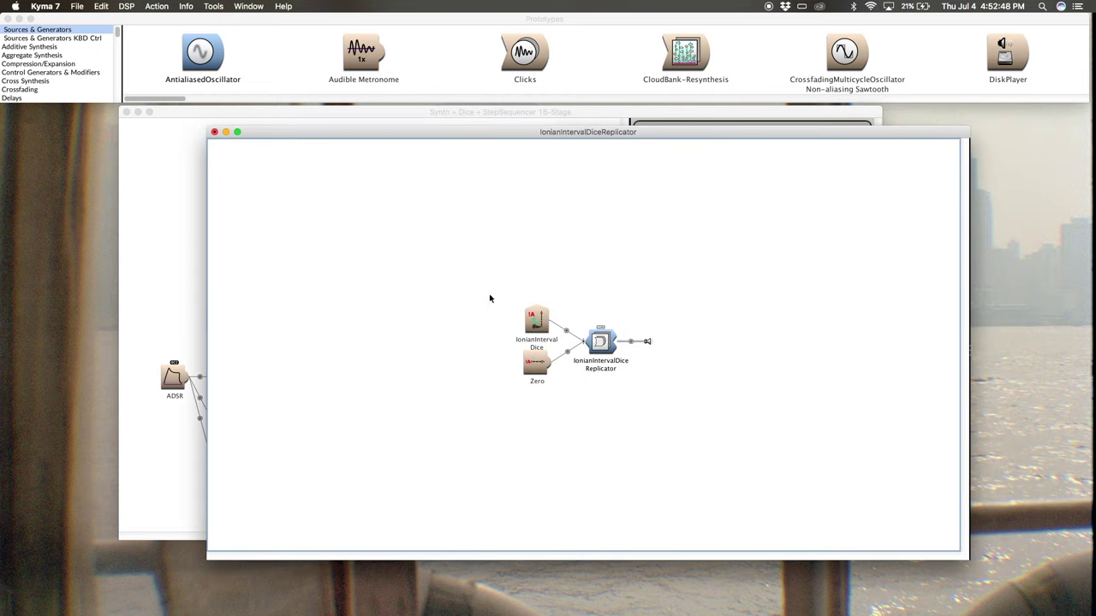
{"action": "left_click", "coordinate": [536, 319]}
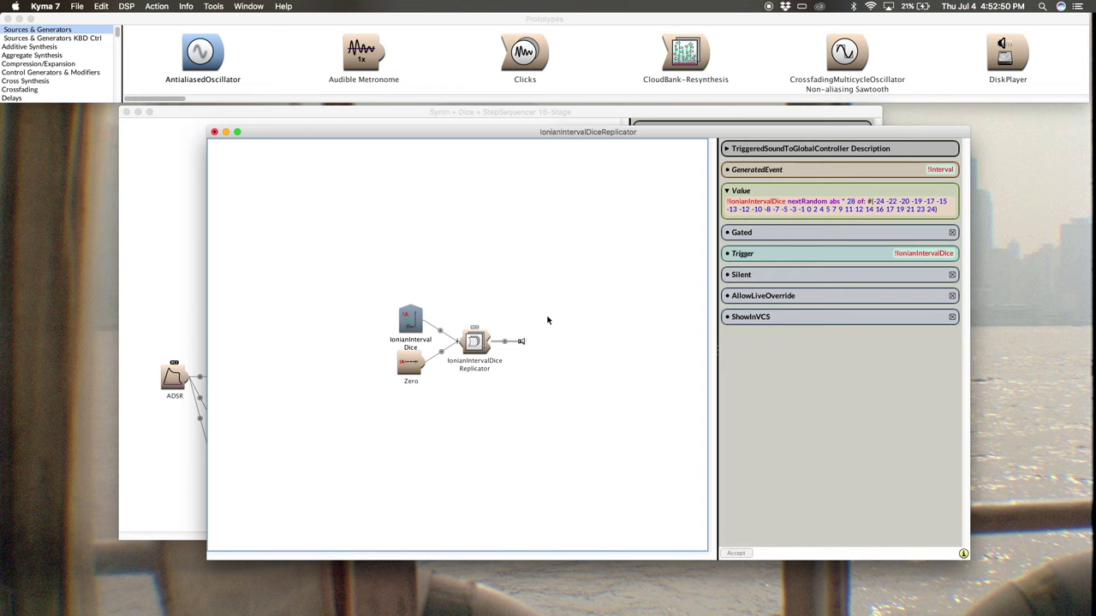
{"action": "left_click", "coordinate": [474, 342]}
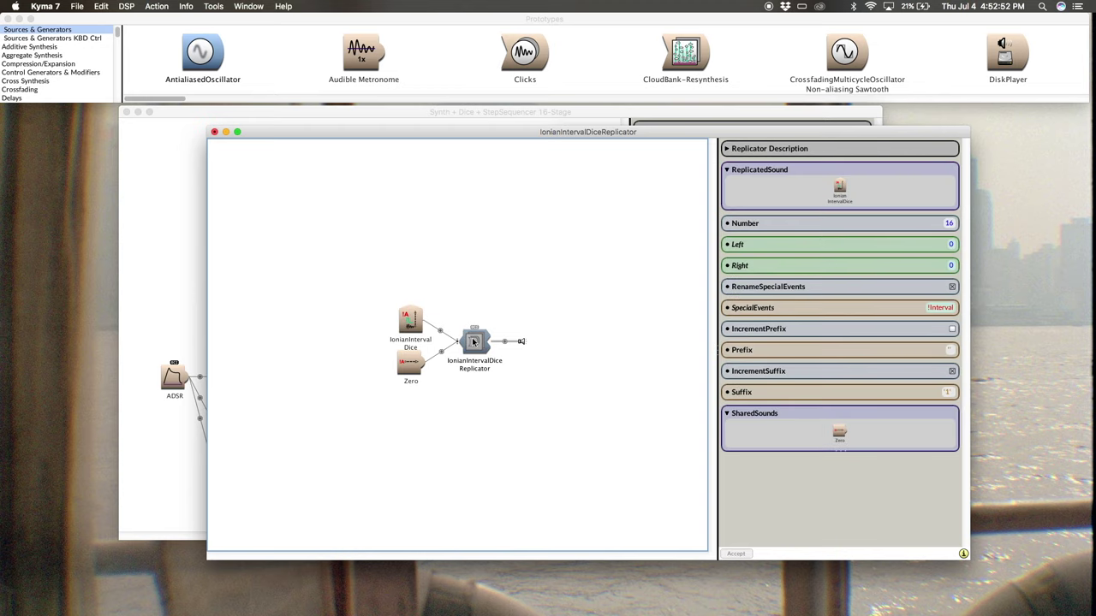
{"action": "left_click_drag", "start_coordinate": [441, 135], "coordinate": [743, 140]}
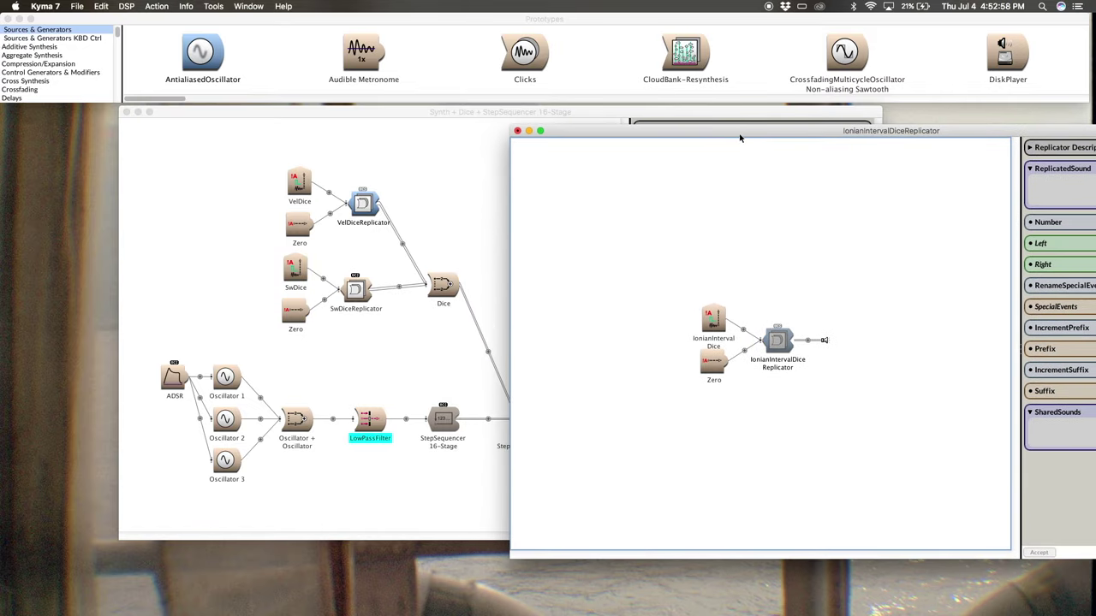
{"action": "left_click_drag", "start_coordinate": [741, 137], "coordinate": [777, 182]}
{"action": "left_click", "coordinate": [444, 284]}
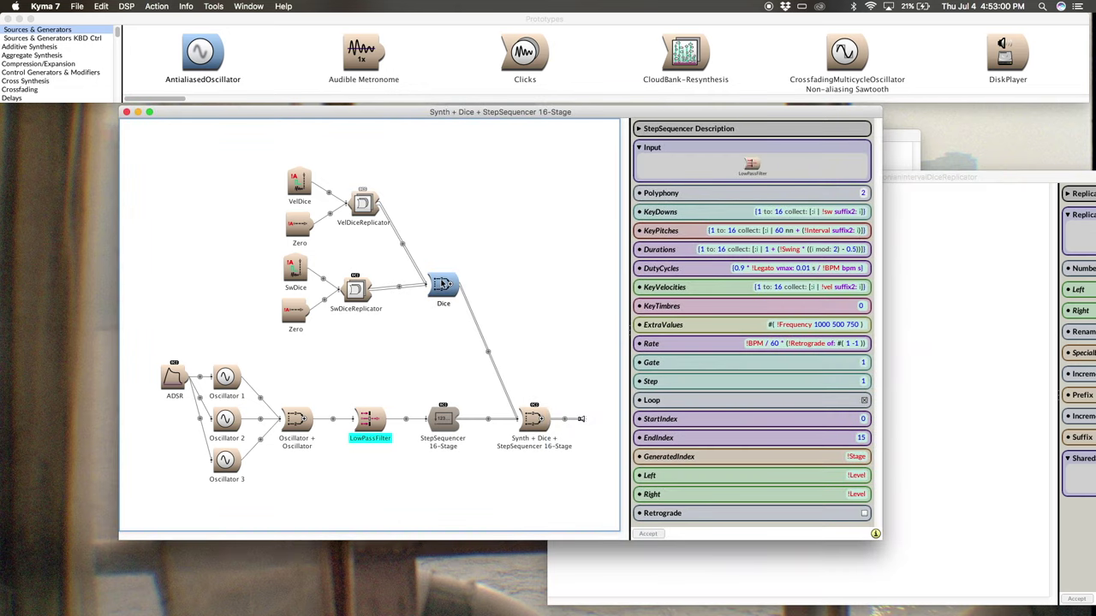
{"action": "double_click", "coordinate": [444, 284]}
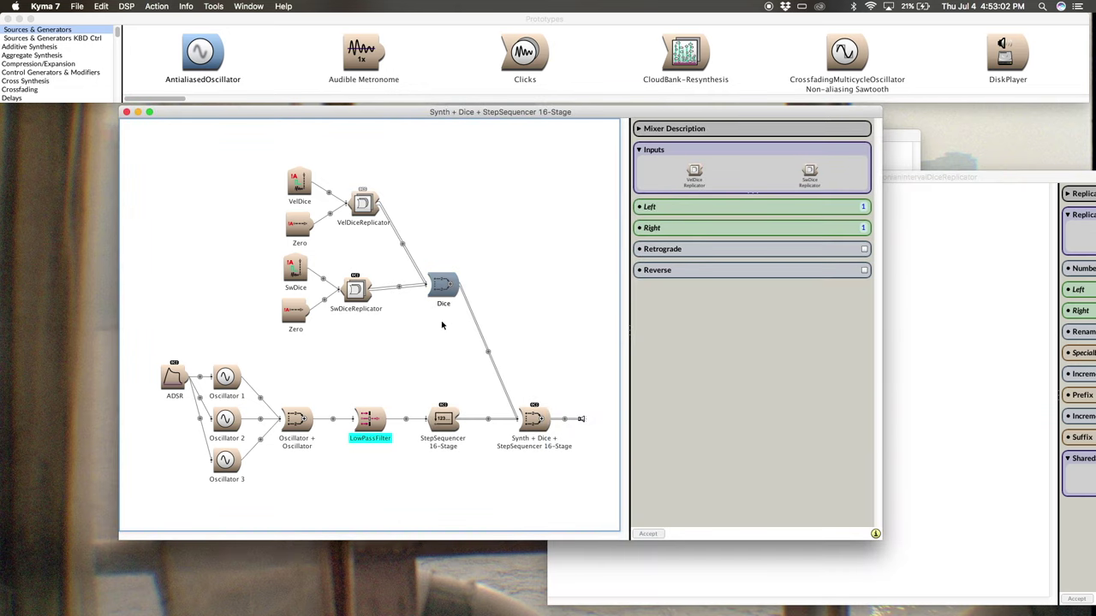
{"action": "left_click_drag", "start_coordinate": [939, 178], "coordinate": [937, 236]}
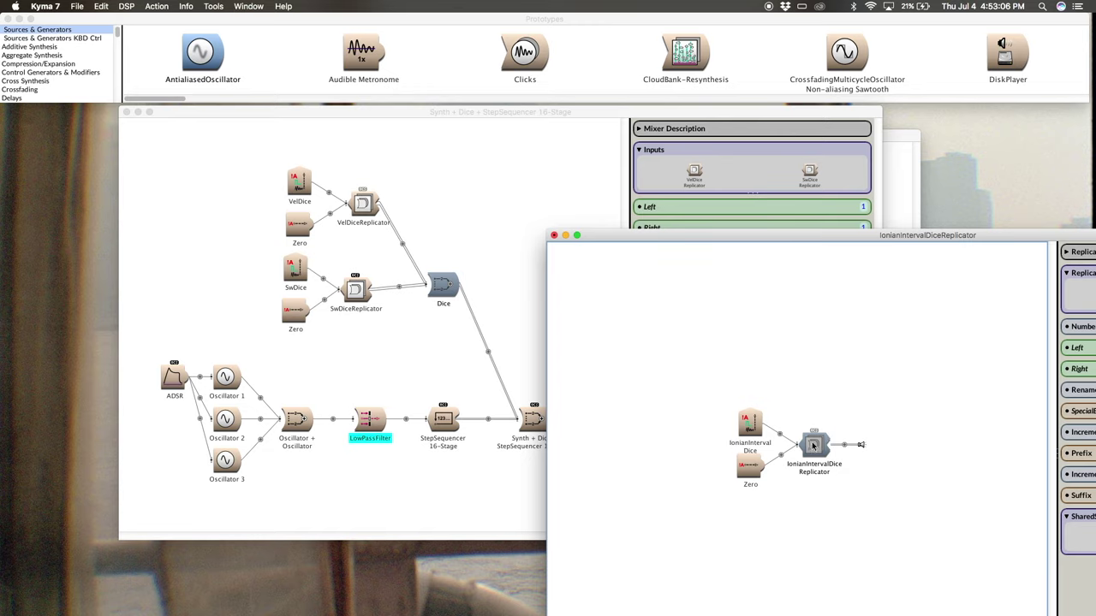
{"action": "left_click_drag", "start_coordinate": [813, 445], "coordinate": [850, 167]}
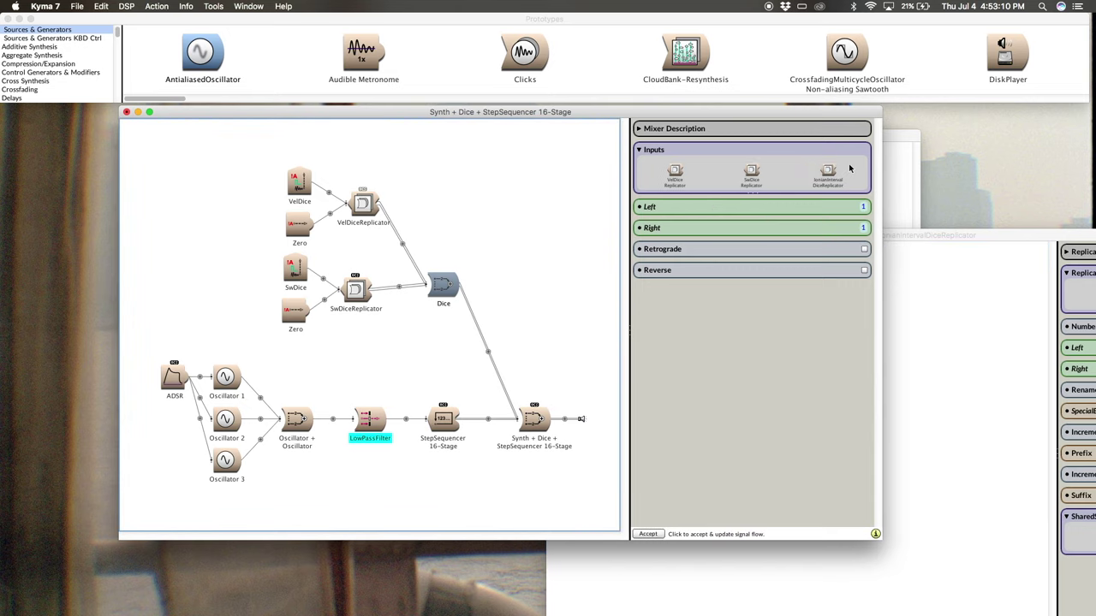
{"action": "left_click", "coordinate": [555, 317]}
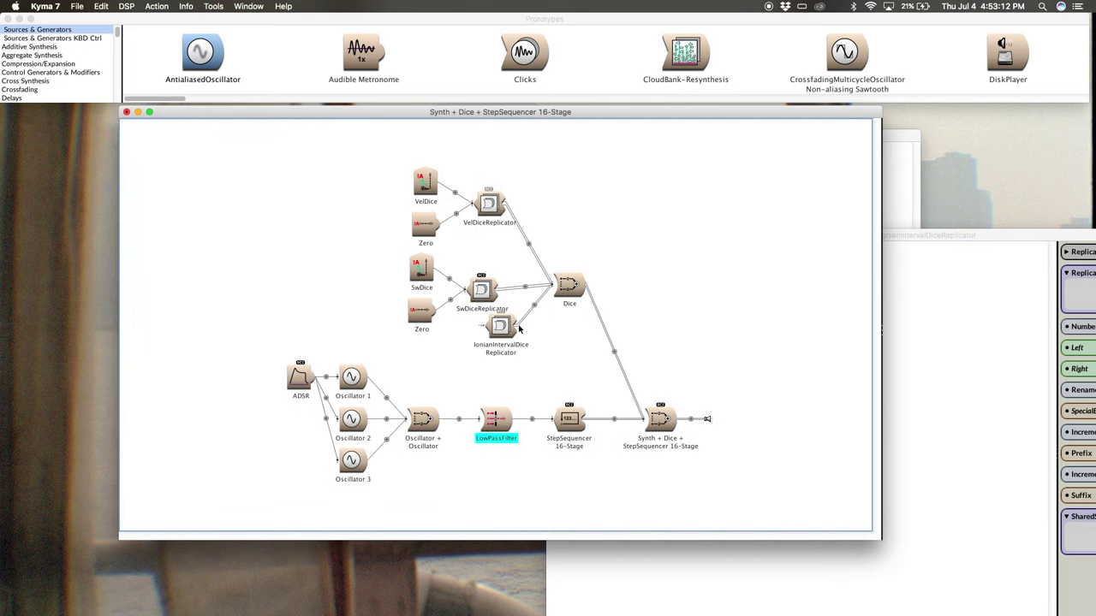
- Lower IonianIntervalDiceReplicator beneath the other dice replicators and inspect the StepSequencer 16-Stage parameters
{"action": "left_click_drag", "start_coordinate": [505, 328], "coordinate": [540, 360]}
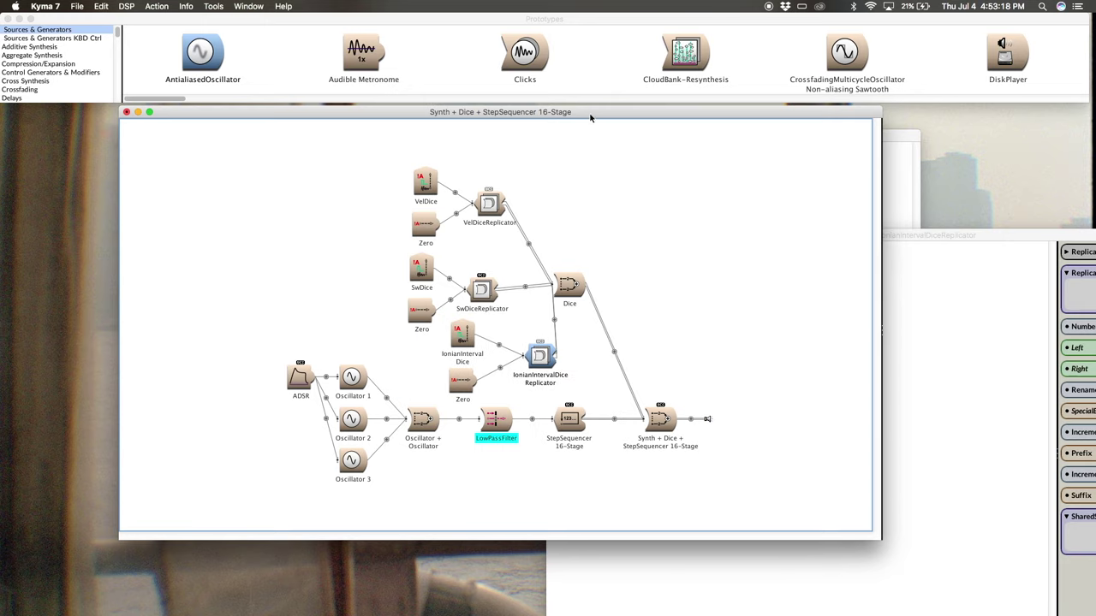
{"action": "left_click_drag", "start_coordinate": [591, 118], "coordinate": [557, 70]}
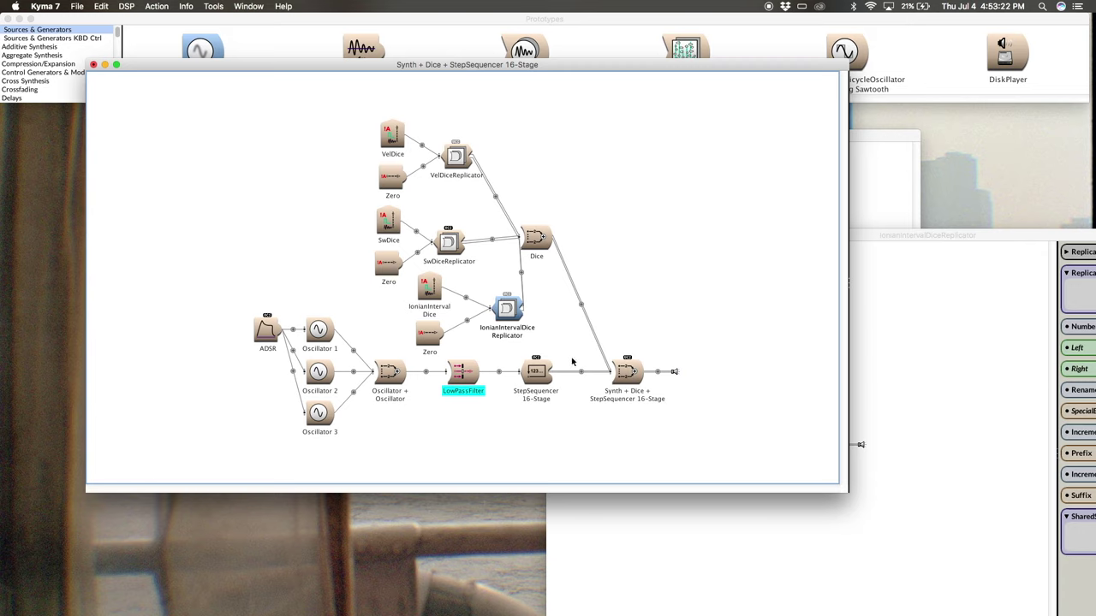
{"action": "double_click", "coordinate": [503, 310]}
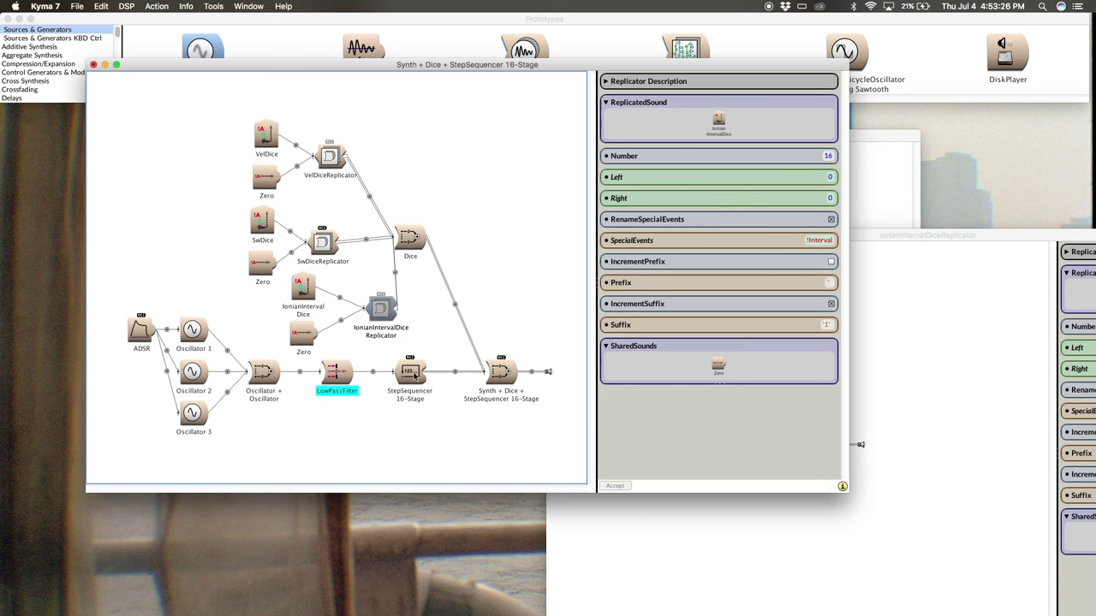
{"action": "double_click", "coordinate": [408, 370]}
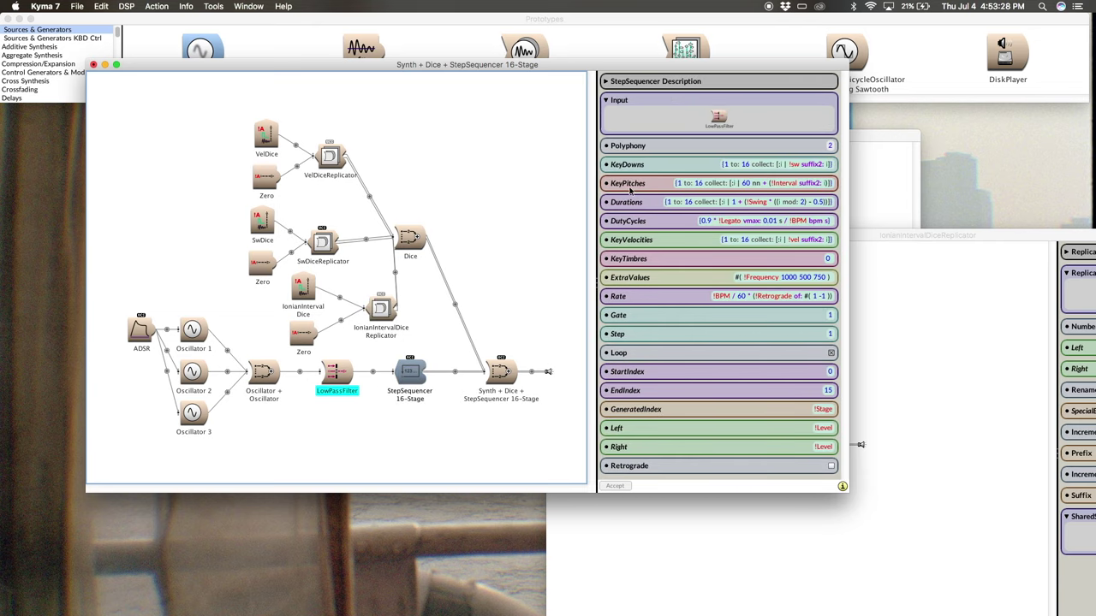
{"action": "mouse_move", "coordinate": [626, 187]}
{"action": "left_click", "coordinate": [502, 375]}
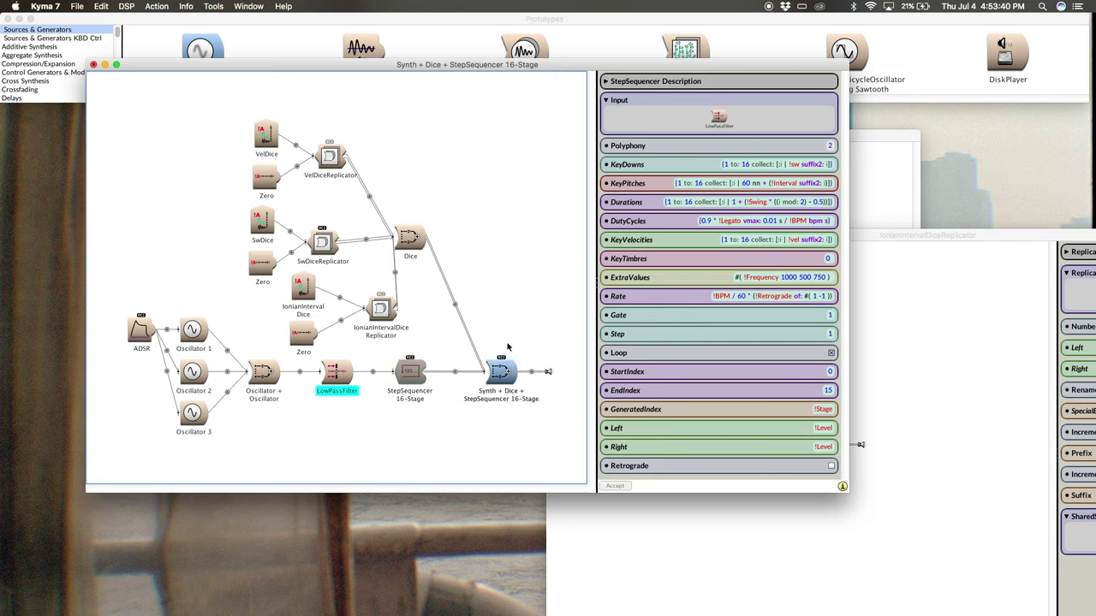
- Compile and play the sound, then make the IonianIntrvlDc fader a Toggle (fill) button
{"action": "key", "text": "ctrl+space"}
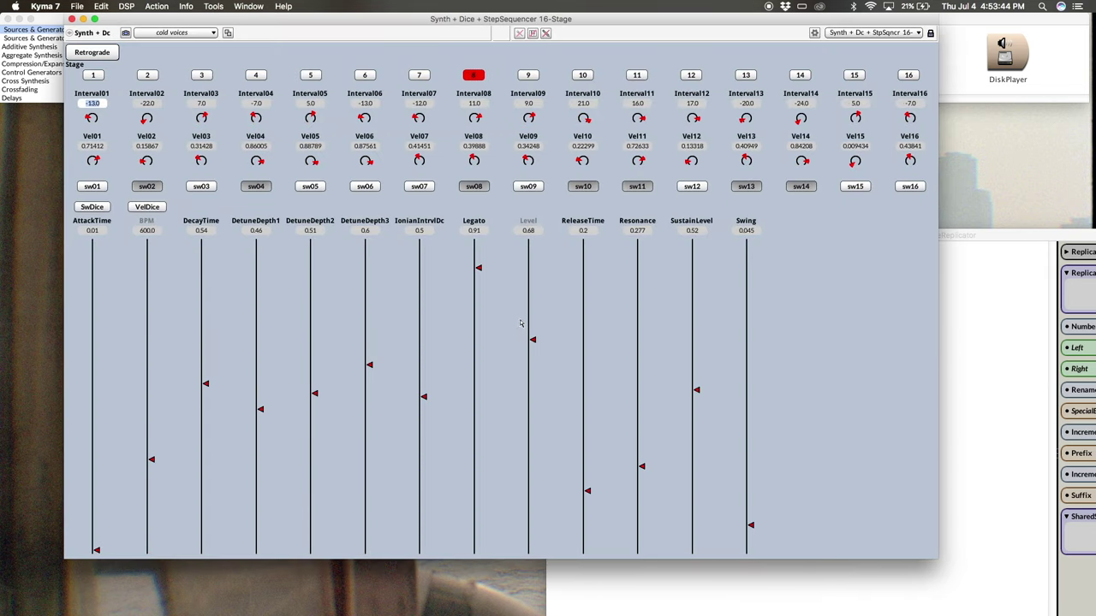
{"action": "right_click", "coordinate": [419, 280]}
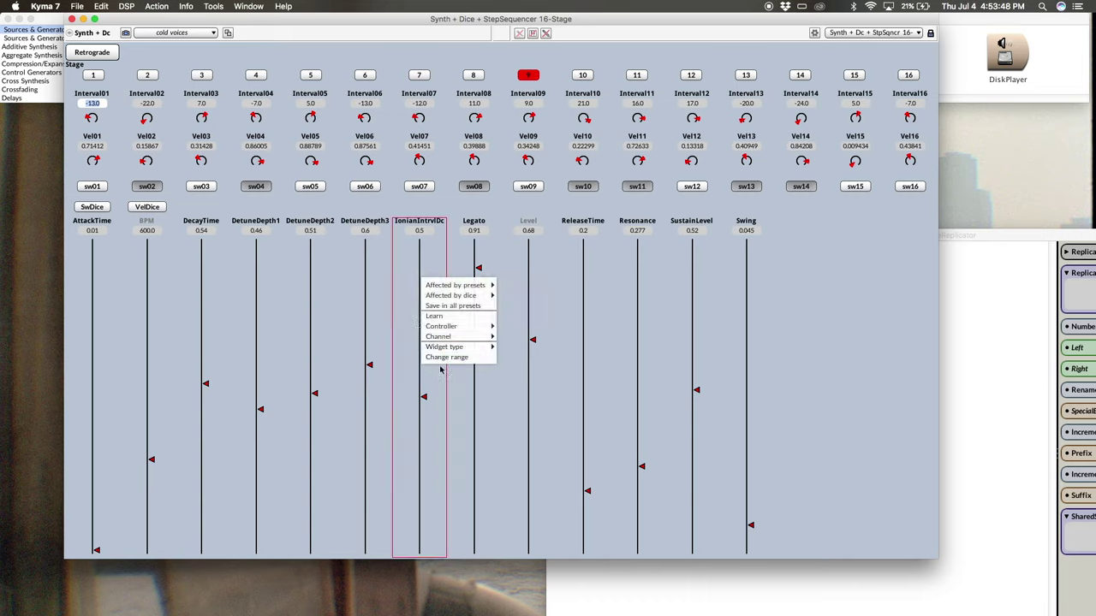
{"action": "mouse_move", "coordinate": [445, 346]}
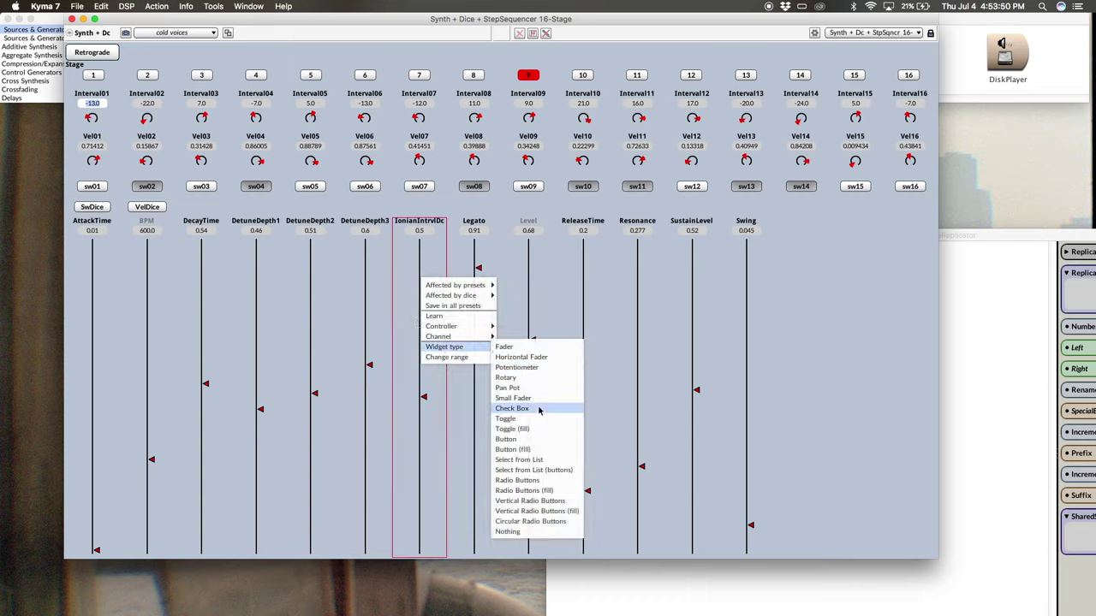
{"action": "left_click", "coordinate": [513, 429]}
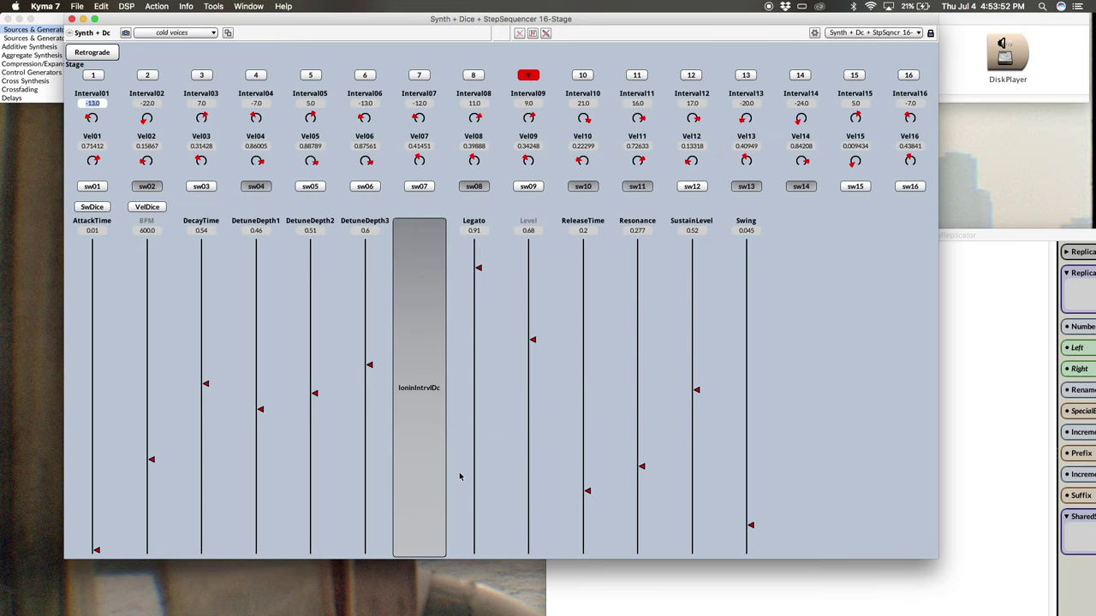
- Reshape the IonianIntervalDice button into a wide, short button beside SwDice and VelDice, saving the layout
{"action": "left_click", "coordinate": [931, 33]}
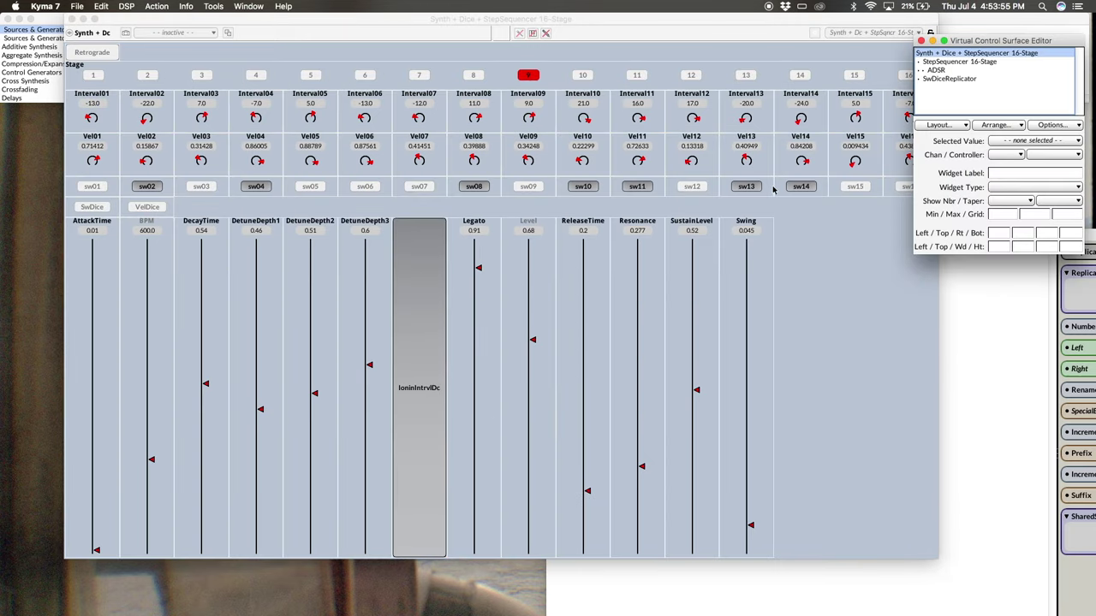
{"action": "left_click", "coordinate": [443, 556]}
{"action": "left_click_drag", "start_coordinate": [444, 554], "coordinate": [199, 207]}
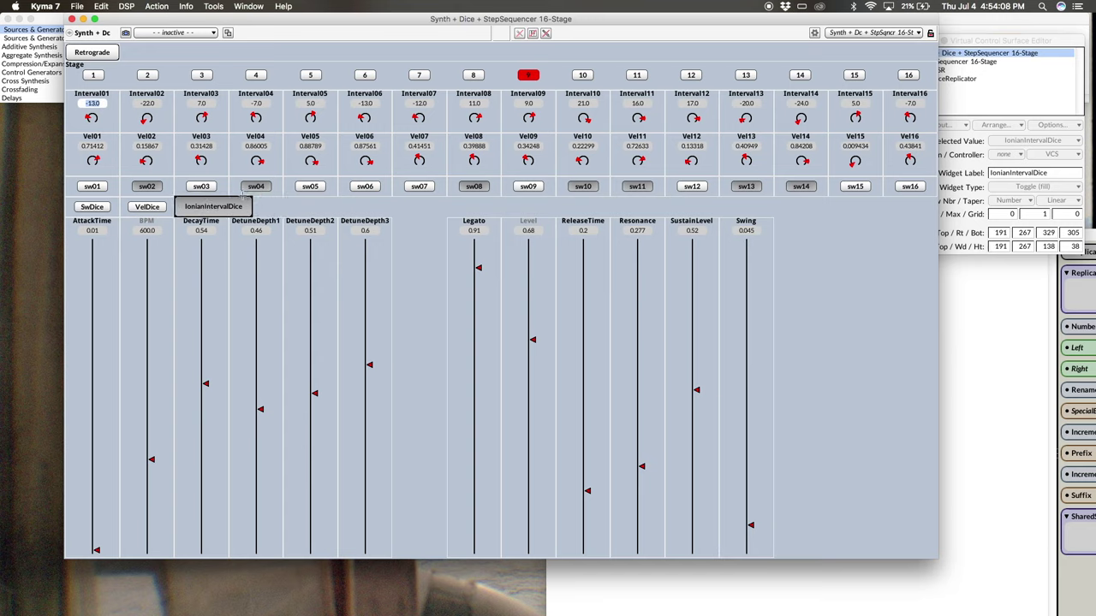
{"action": "left_click_drag", "start_coordinate": [250, 198], "coordinate": [248, 200]}
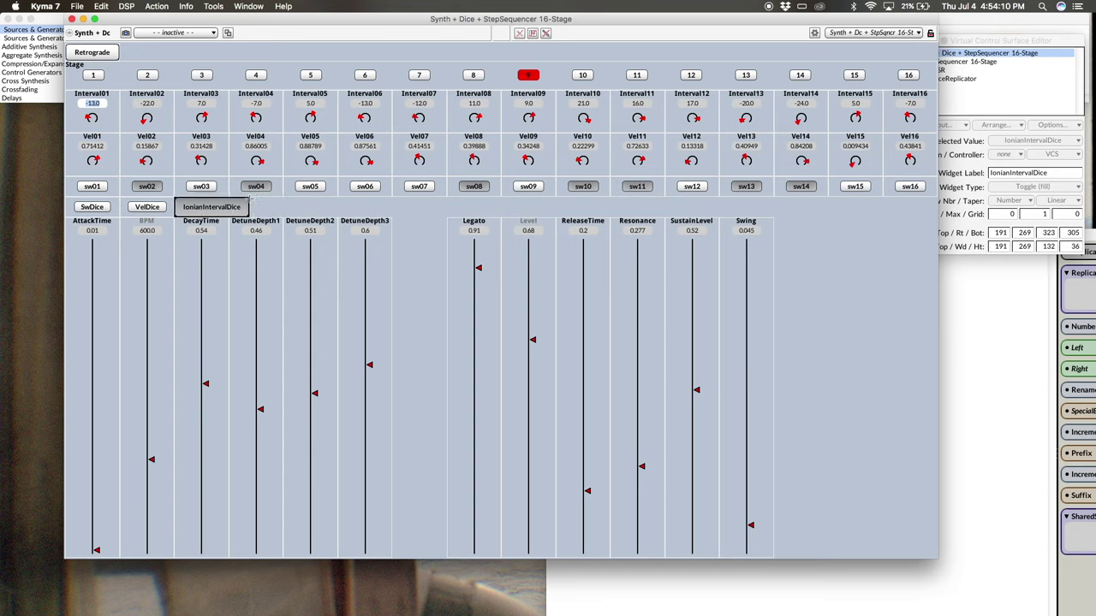
{"action": "left_click", "coordinate": [968, 43]}
{"action": "left_click", "coordinate": [922, 42]}
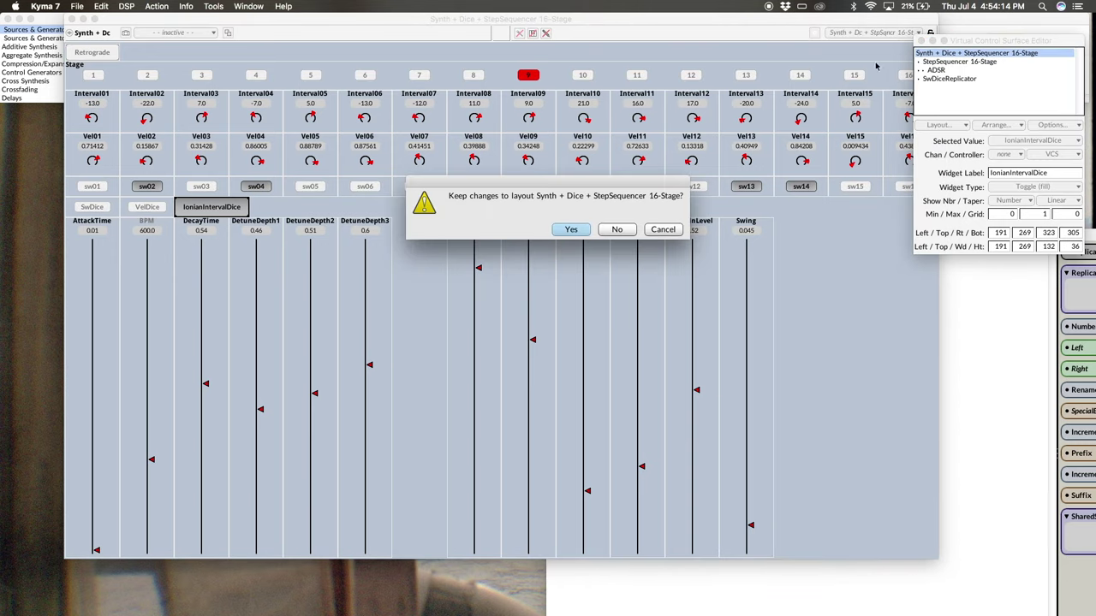
{"action": "left_click", "coordinate": [572, 229]}
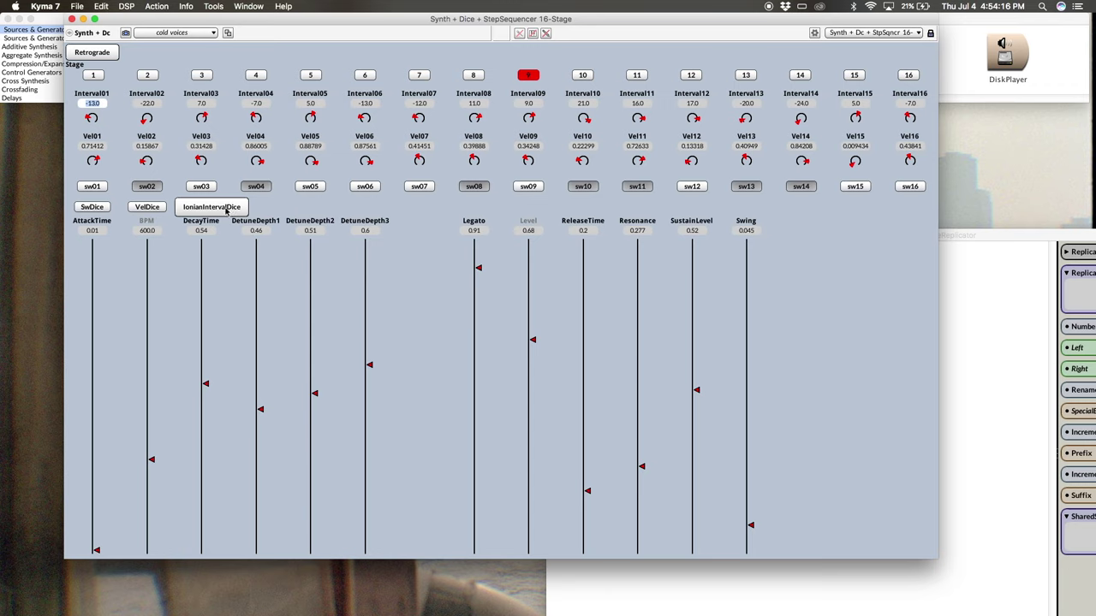
- Reroll the sixteen Interval values several times with the IonianIntervalDice button
{"action": "left_click", "coordinate": [226, 210]}
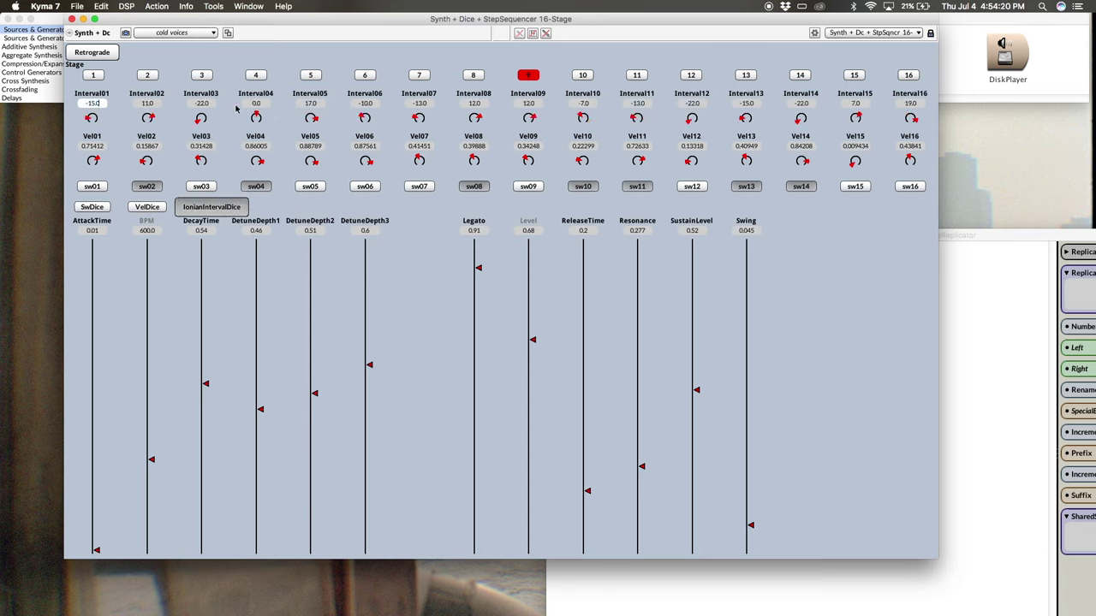
{"action": "left_click", "coordinate": [218, 209]}
{"action": "left_click", "coordinate": [217, 208]}
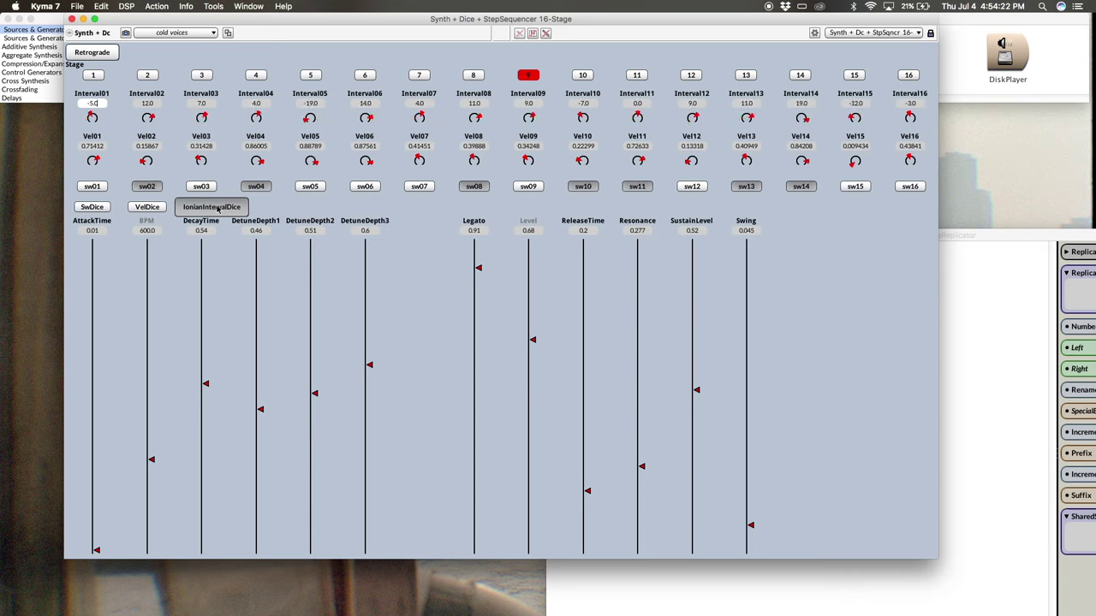
{"action": "left_click", "coordinate": [218, 209]}
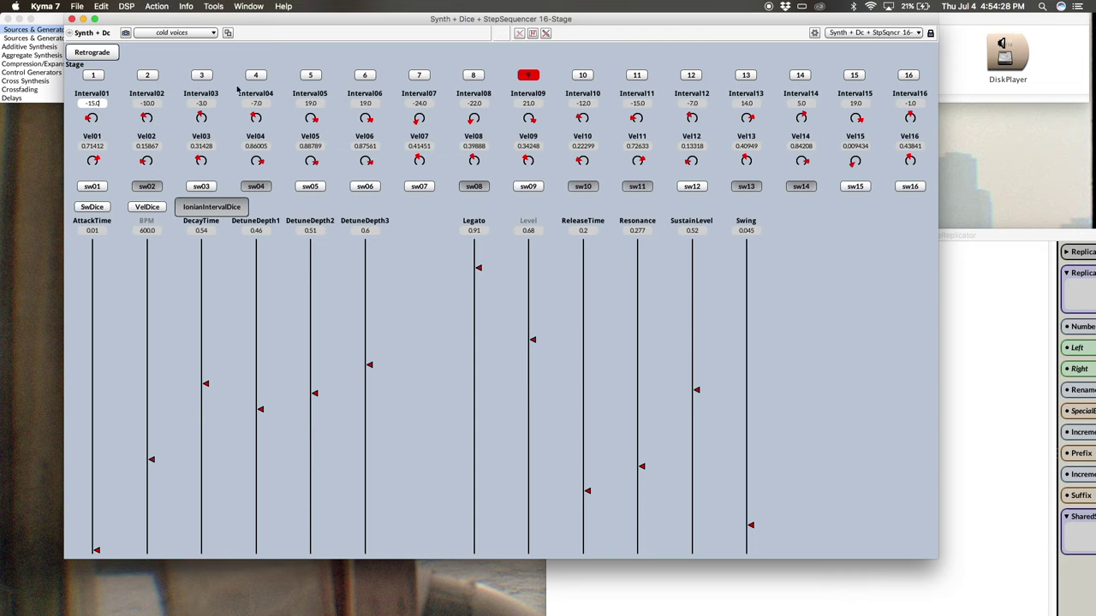
- Reroll the sixteen Vel values three times with VelDice
{"action": "left_click", "coordinate": [149, 207]}
{"action": "left_click", "coordinate": [149, 207]}
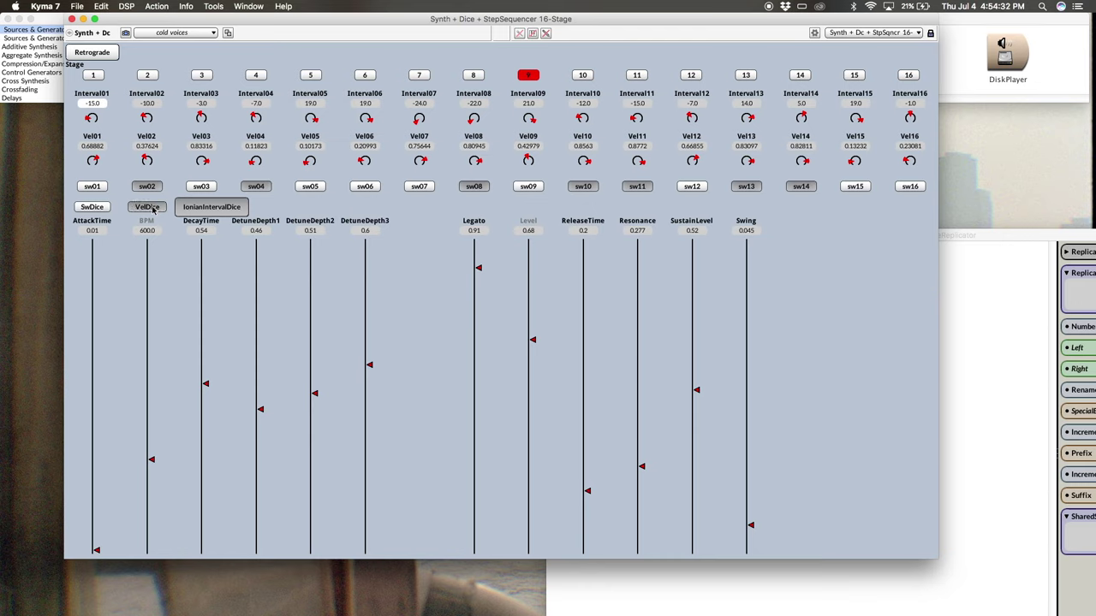
{"action": "left_click", "coordinate": [152, 209]}
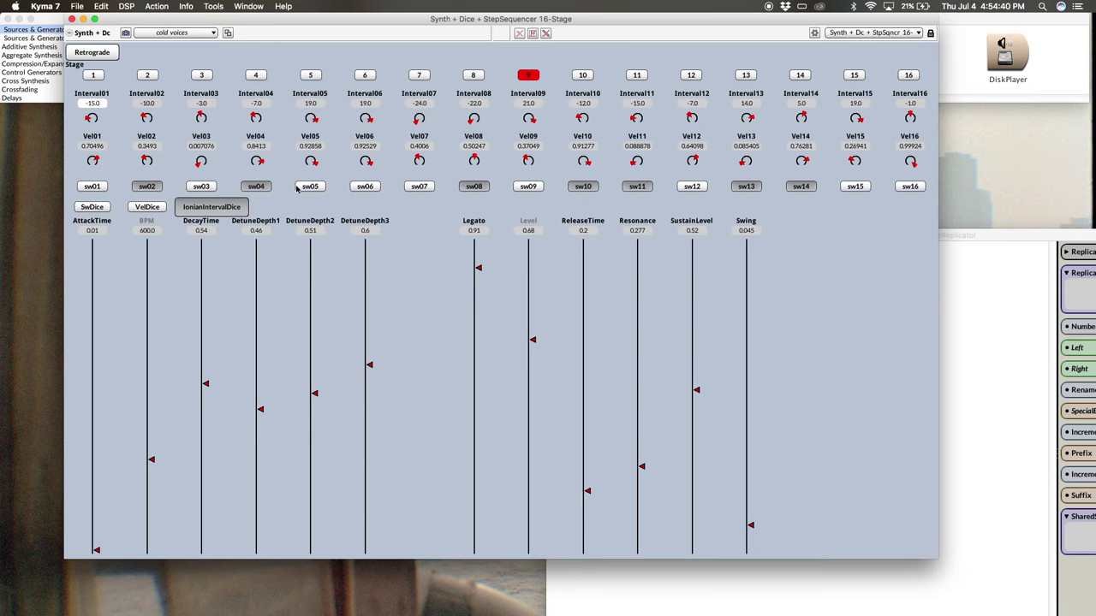
- Reroll the intervals once more and bring the IonianIntervalDiceReplicator window to the front
{"action": "left_click", "coordinate": [236, 209]}
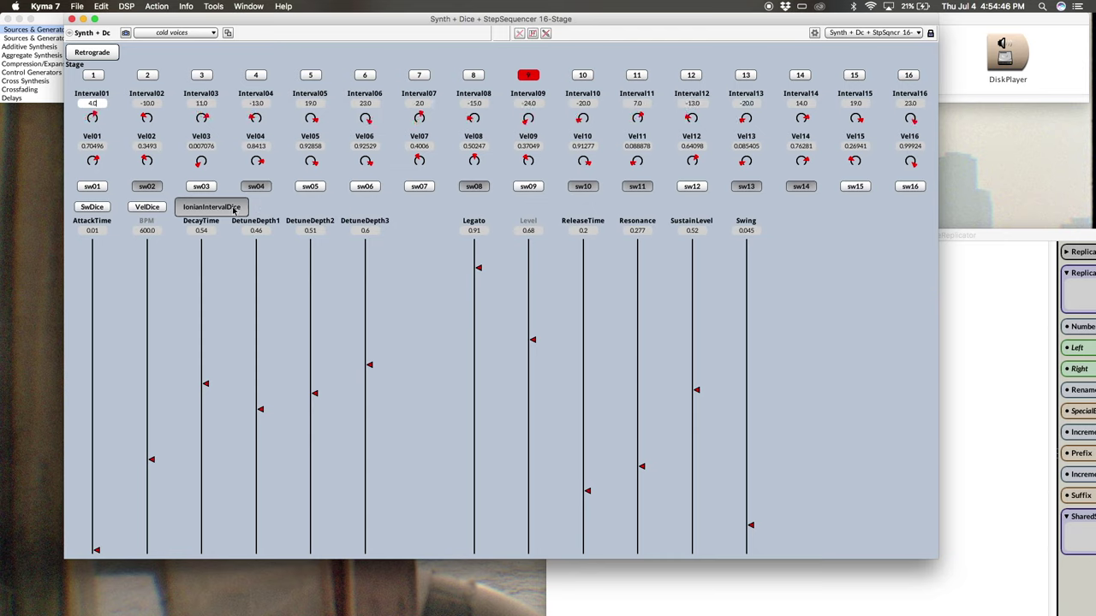
{"action": "left_click", "coordinate": [234, 211]}
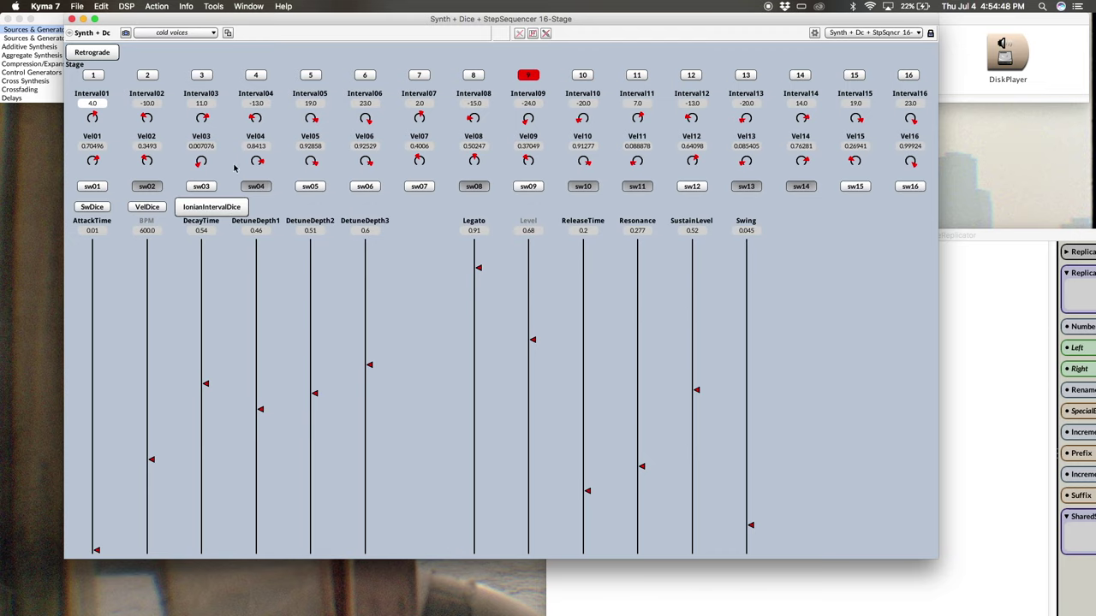
{"action": "left_click_drag", "start_coordinate": [984, 237], "coordinate": [962, 248]}
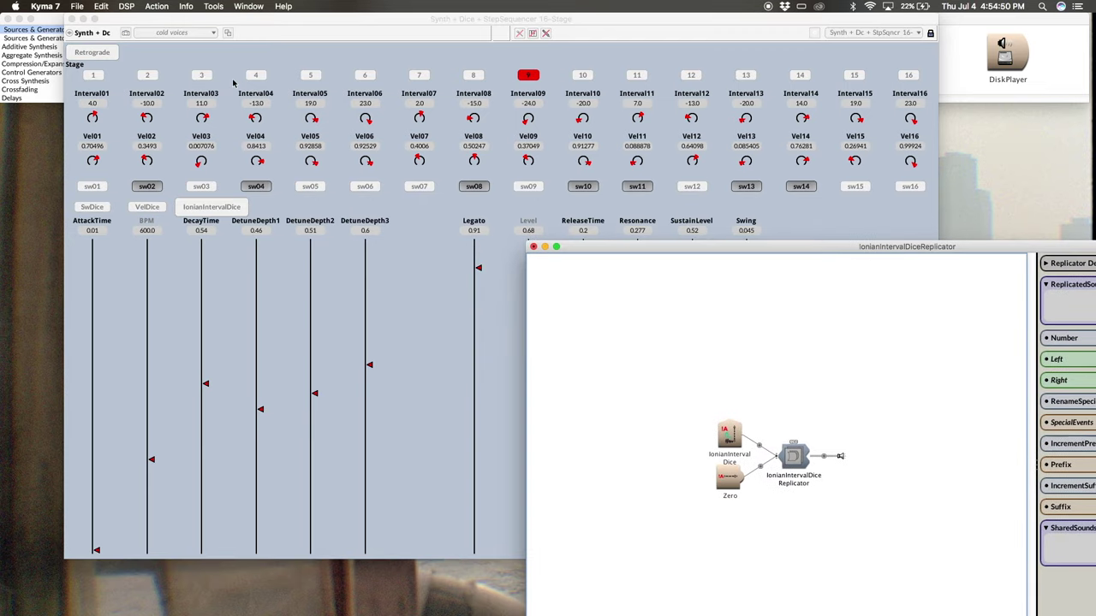
- Close the control surface and select IonianIntervalDice's whole Value expression in the Synth + Dice editor
{"action": "left_click", "coordinate": [70, 18]}
{"action": "left_click", "coordinate": [462, 190]}
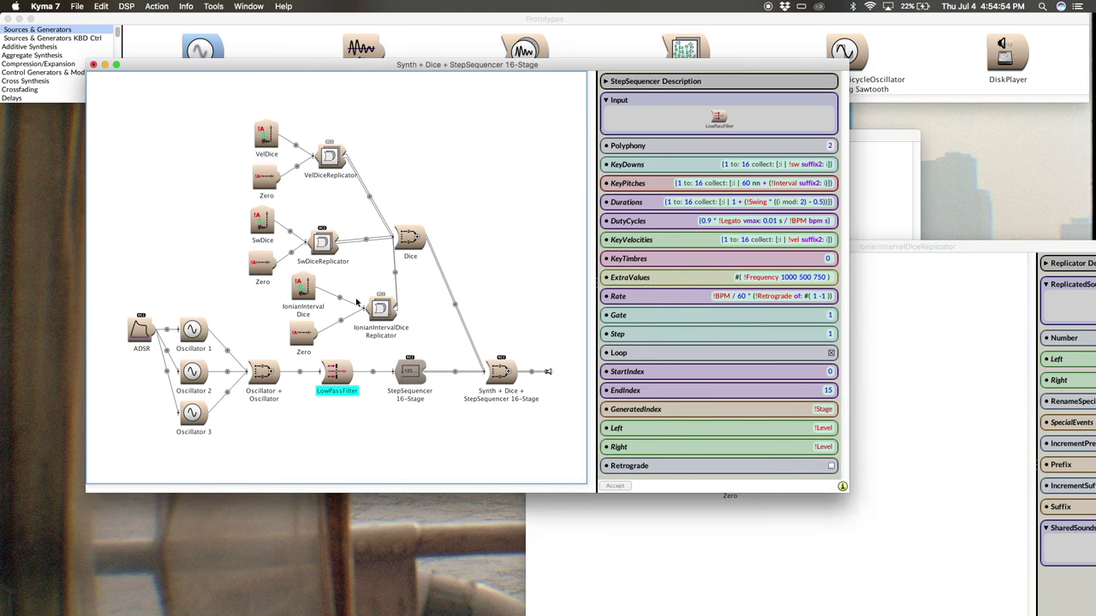
{"action": "left_click", "coordinate": [301, 289]}
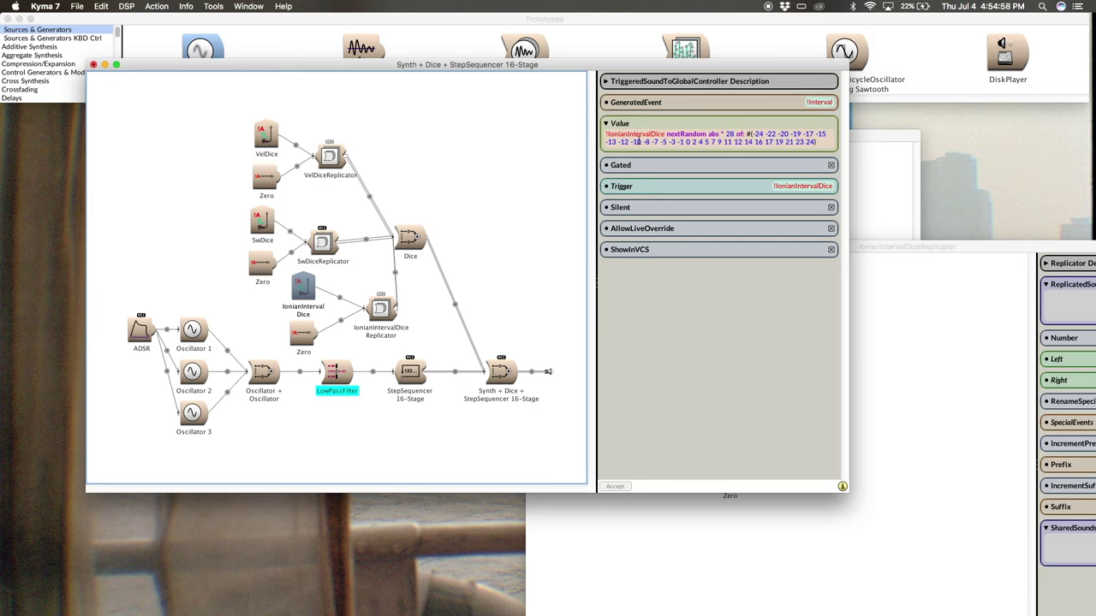
{"action": "left_click", "coordinate": [689, 143]}
{"action": "double_click", "coordinate": [819, 147]}
{"action": "key", "text": "super+plus"}
{"action": "key", "text": "super+plus"}
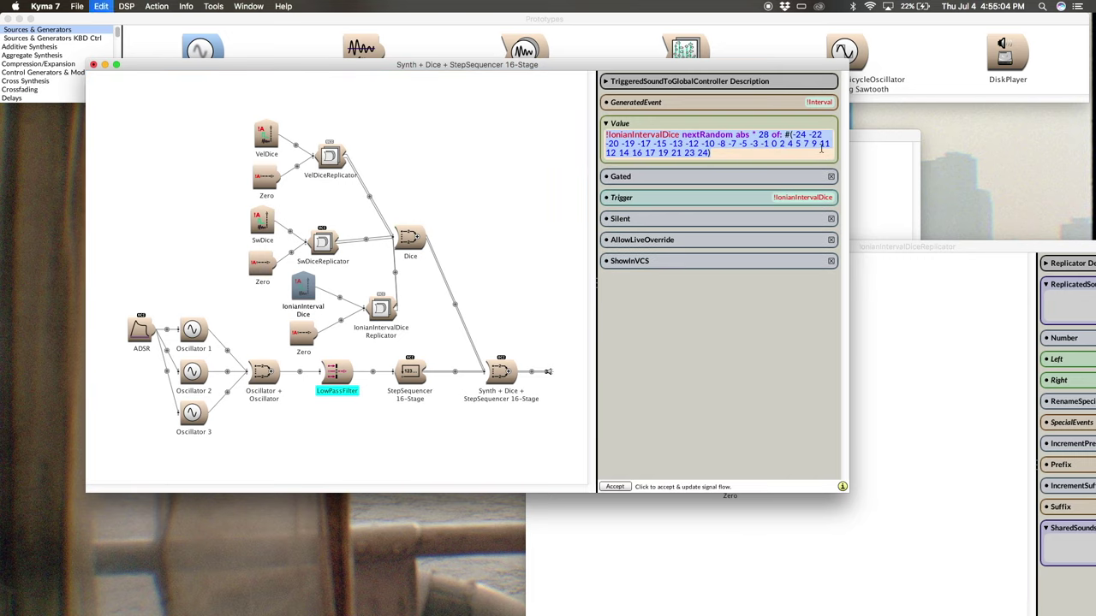
{"action": "key", "text": "super+plus"}
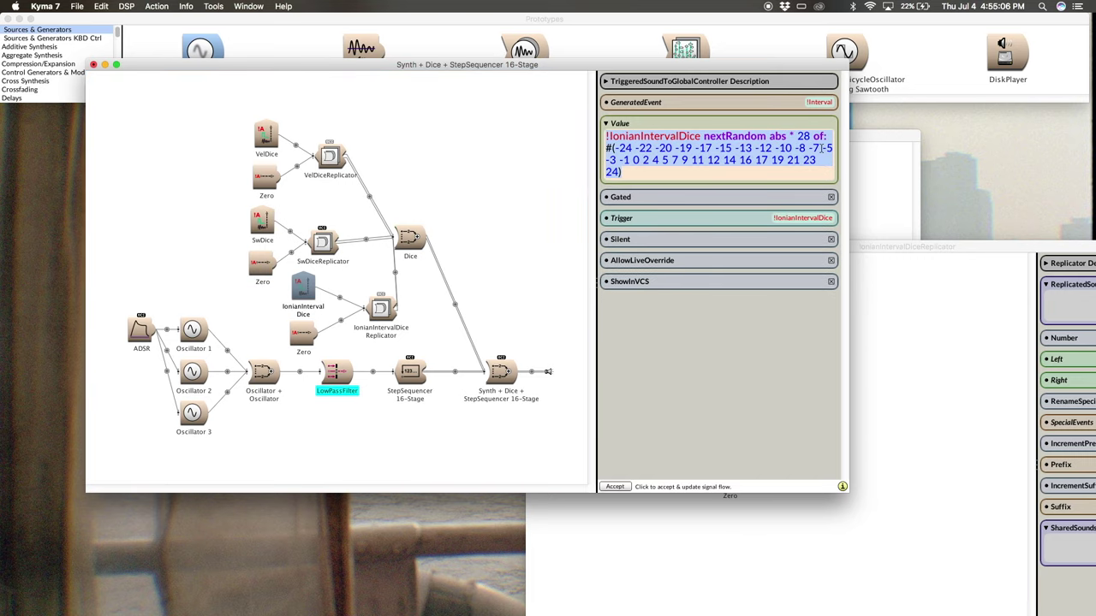
{"action": "left_click", "coordinate": [640, 169]}
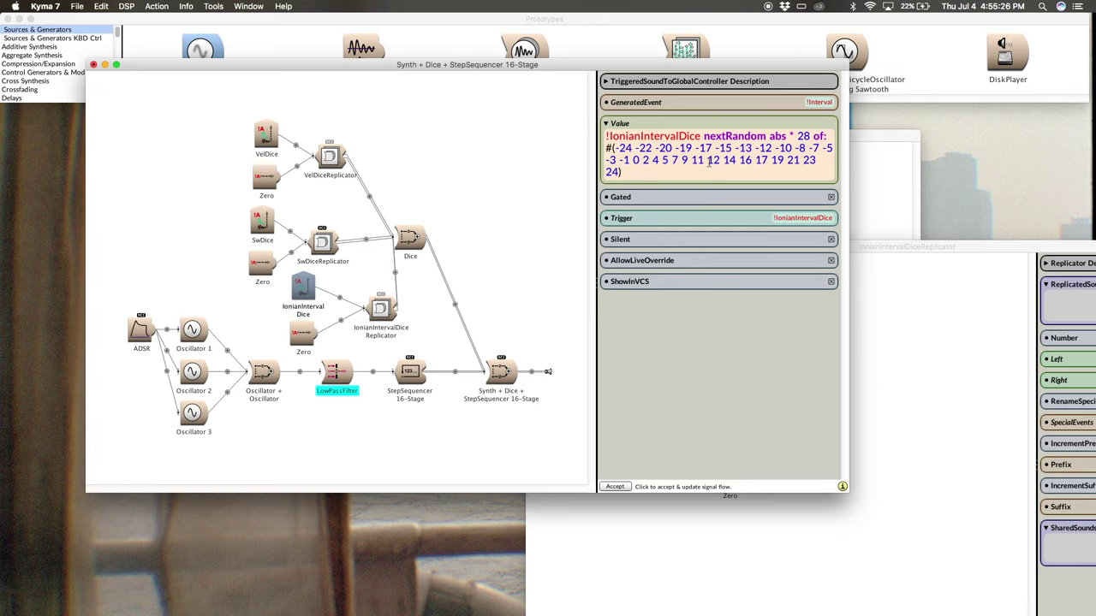
{"action": "left_click_drag", "start_coordinate": [721, 161], "coordinate": [633, 165]}
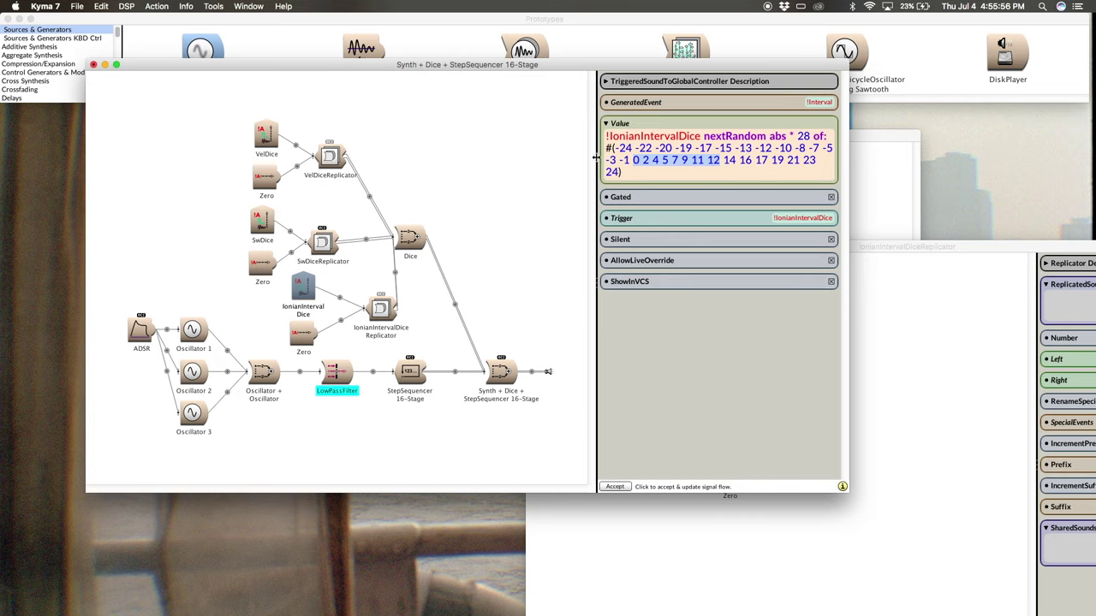
{"action": "left_click", "coordinate": [658, 159]}
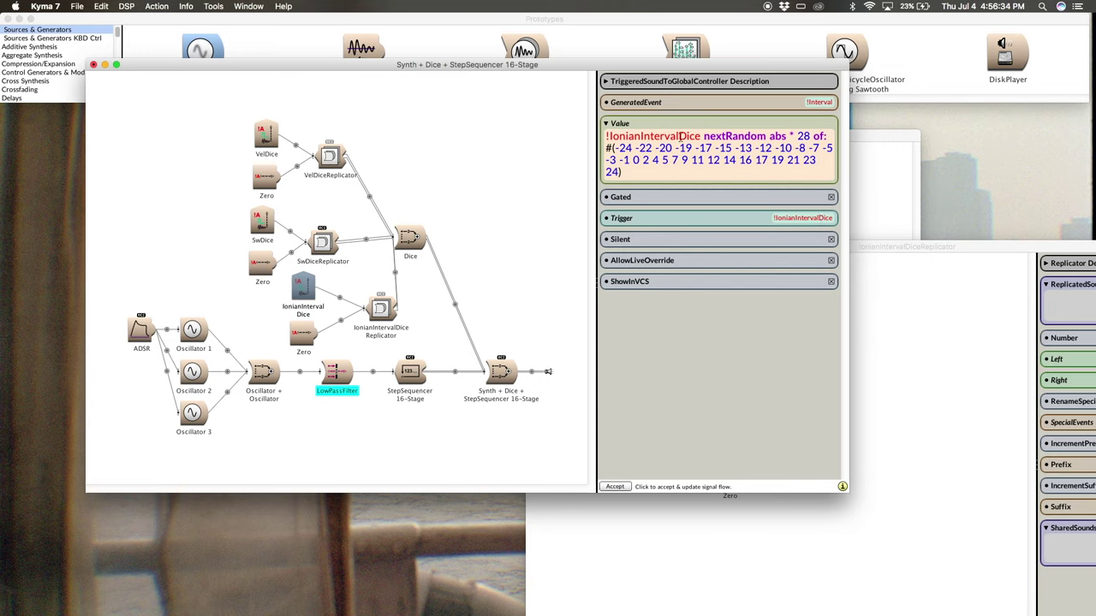
- Reposition the IonianIntervalDiceReplicator window and review the IonianIntervalDice parameters
{"action": "mouse_move", "coordinate": [738, 140]}
{"action": "mouse_move", "coordinate": [774, 142]}
{"action": "left_click", "coordinate": [914, 247]}
{"action": "left_click_drag", "start_coordinate": [914, 248], "coordinate": [865, 188]}
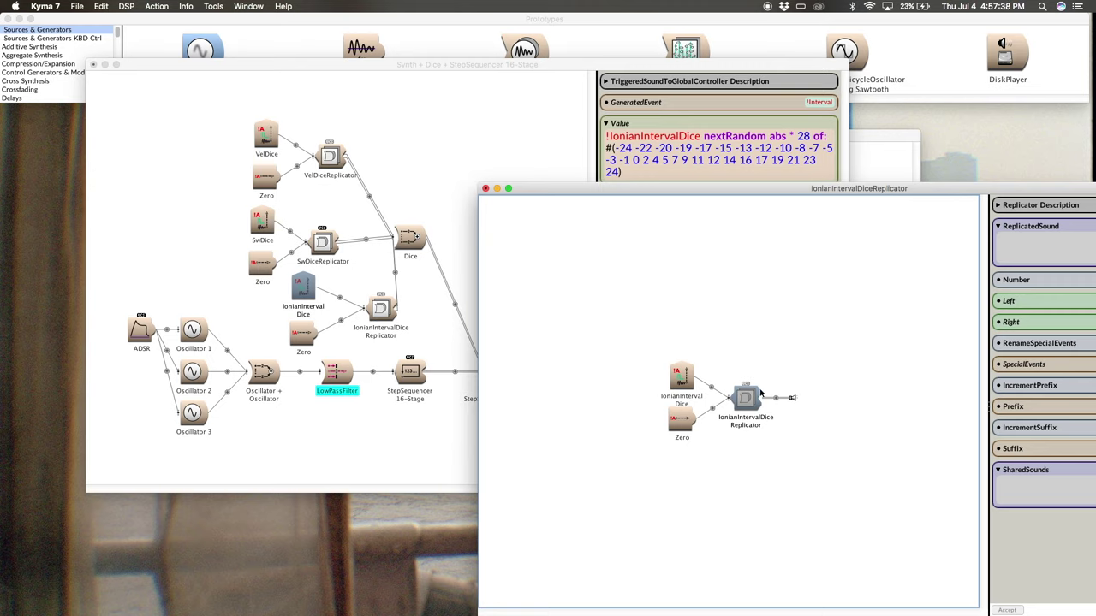
{"action": "left_click_drag", "start_coordinate": [854, 192], "coordinate": [678, 182]}
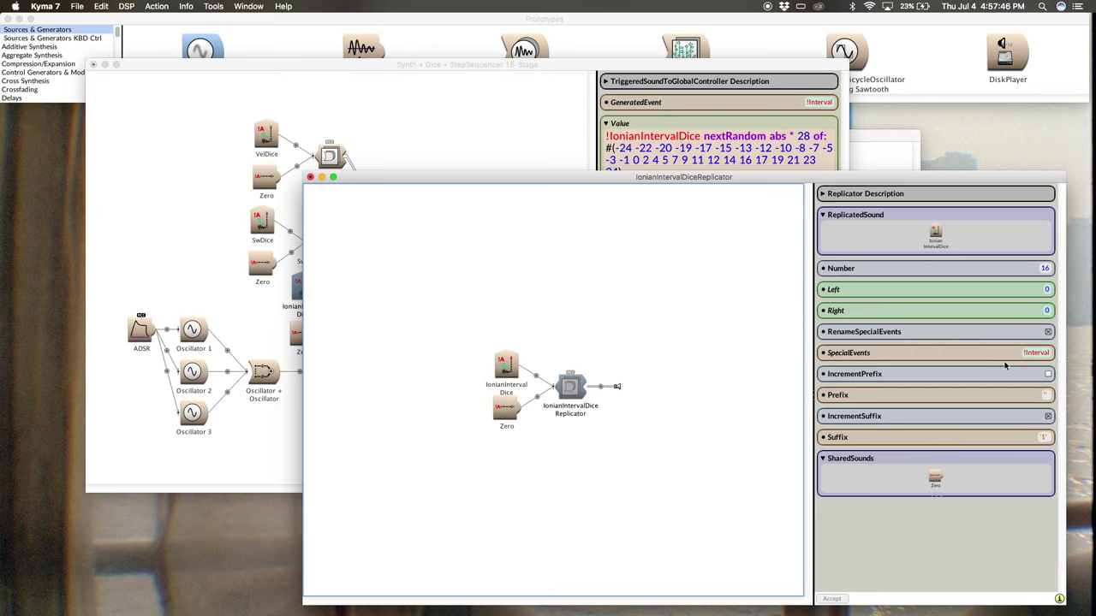
{"action": "left_click", "coordinate": [516, 371]}
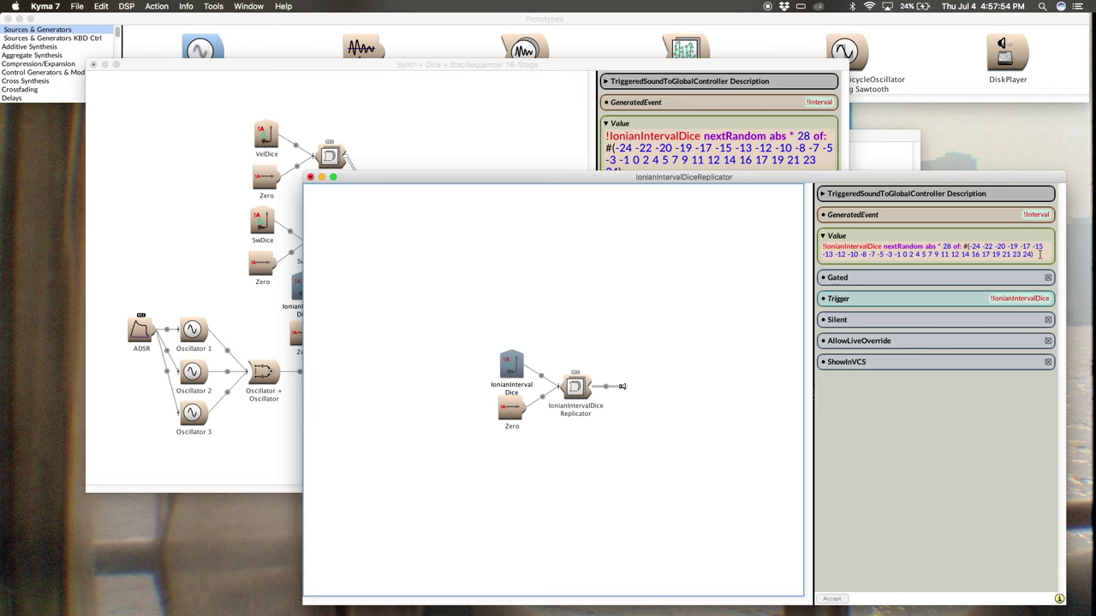
{"action": "left_click_drag", "start_coordinate": [714, 183], "coordinate": [812, 194]}
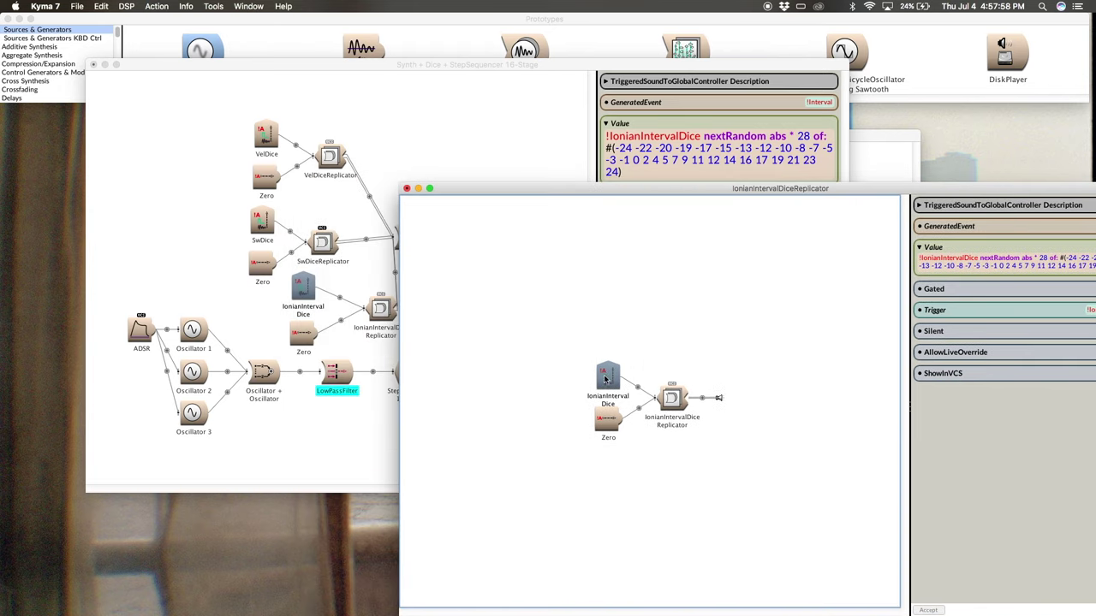
{"action": "left_click_drag", "start_coordinate": [608, 190], "coordinate": [763, 228]}
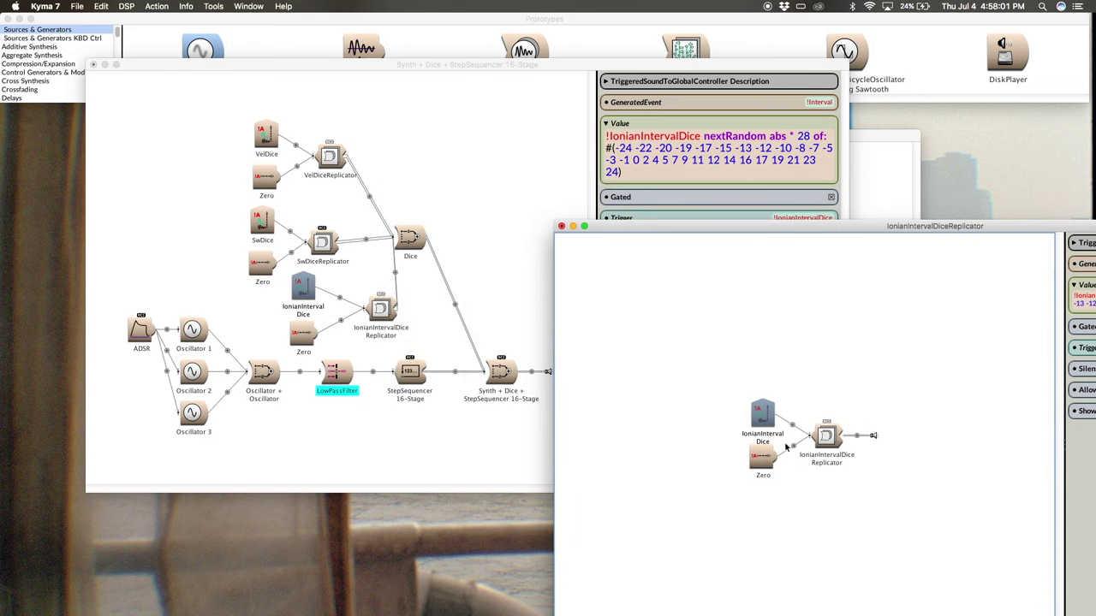
- Inspect the Dice mixer's inputs and bring the v1 dice sequencer sound forward
{"action": "left_click", "coordinate": [412, 242]}
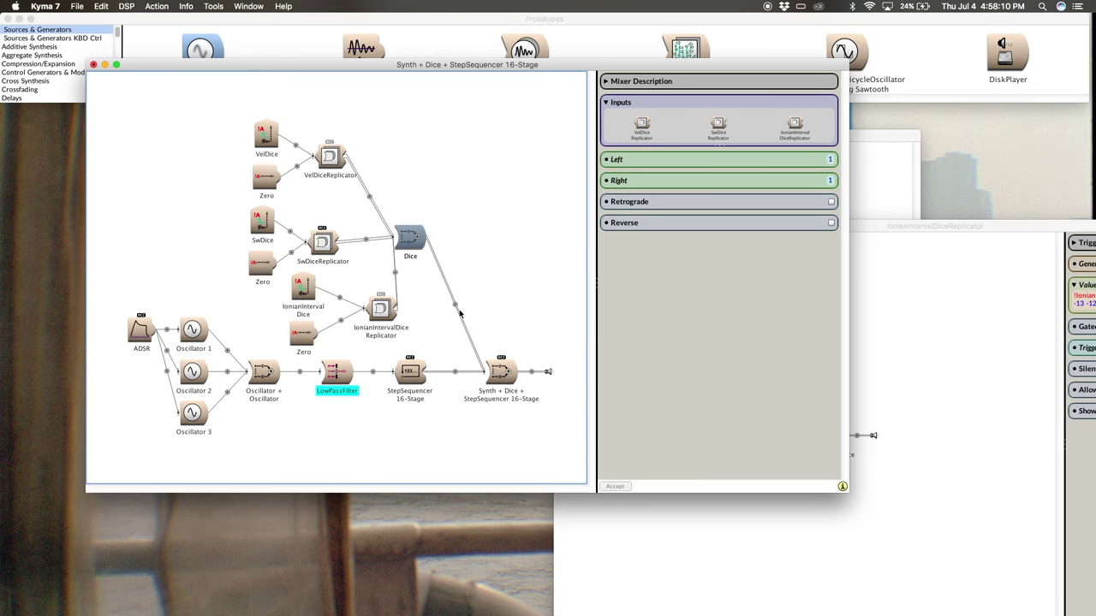
{"action": "left_click_drag", "start_coordinate": [912, 229], "coordinate": [796, 127]}
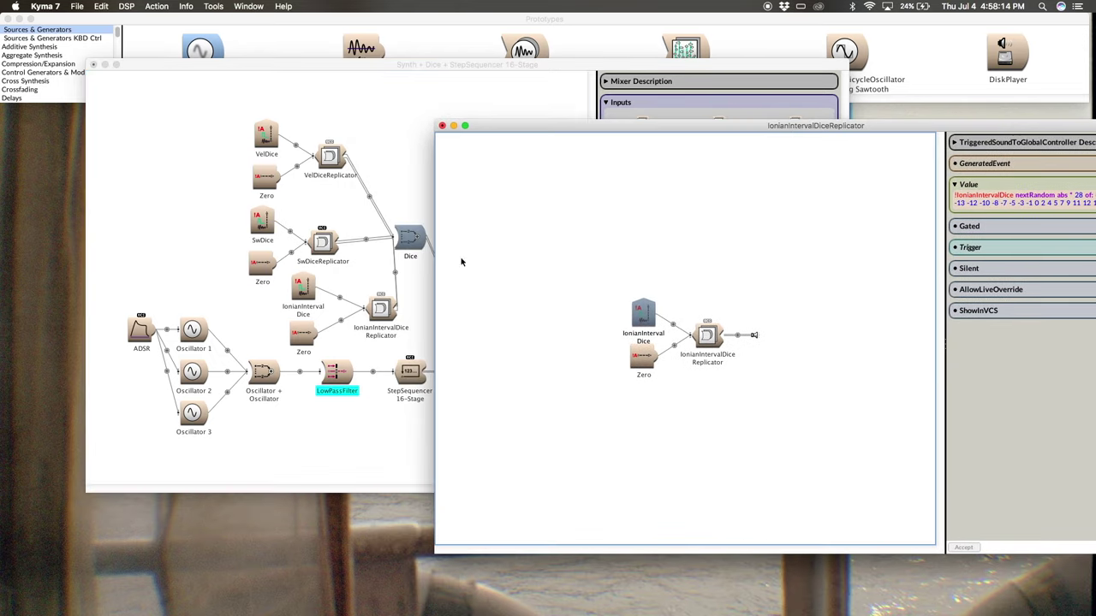
{"action": "left_click_drag", "start_coordinate": [650, 128], "coordinate": [412, 101]}
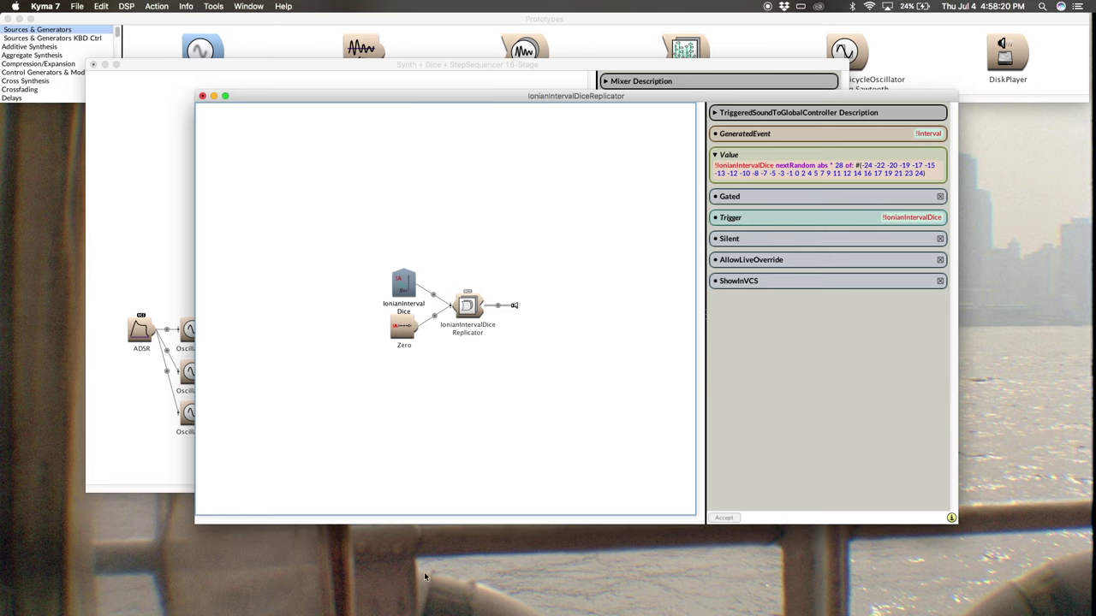
{"action": "left_click", "coordinate": [547, 609]}
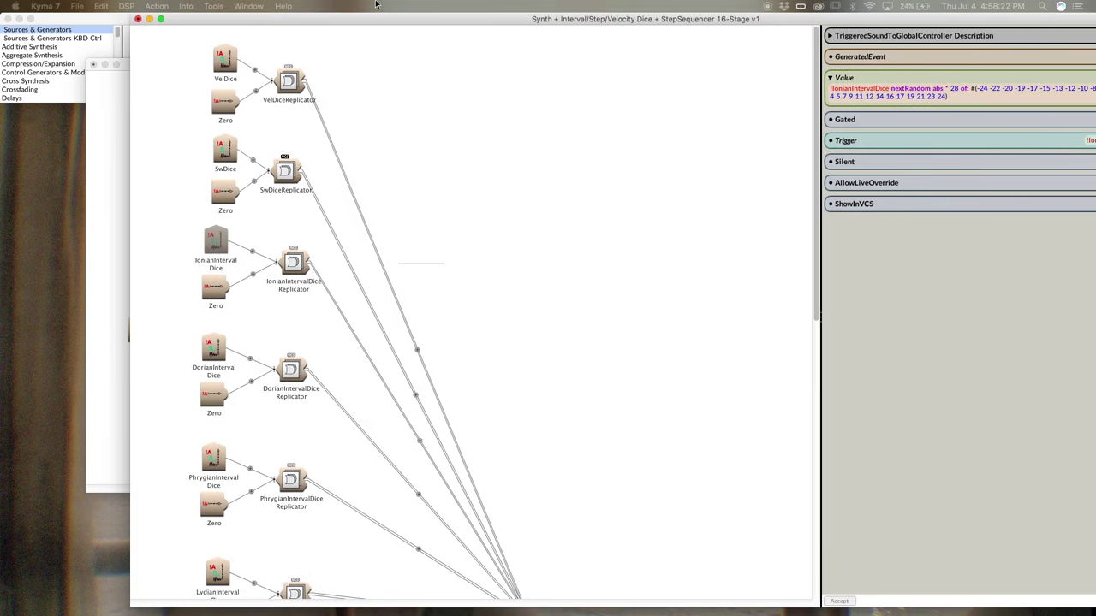
- Select the v1 sound's final Synth output mixer and compile-play it with Ctrl+Space
{"action": "scroll", "coordinate": [337, 274], "scroll_direction": "down", "scroll_amount": 10}
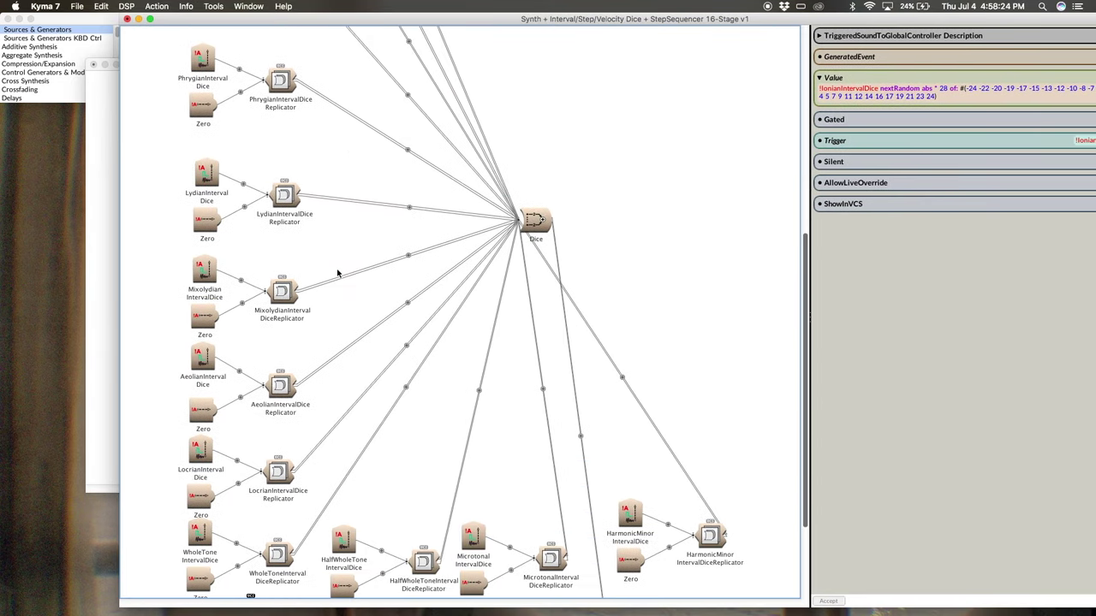
{"action": "scroll", "coordinate": [338, 274], "scroll_direction": "down", "scroll_amount": 1}
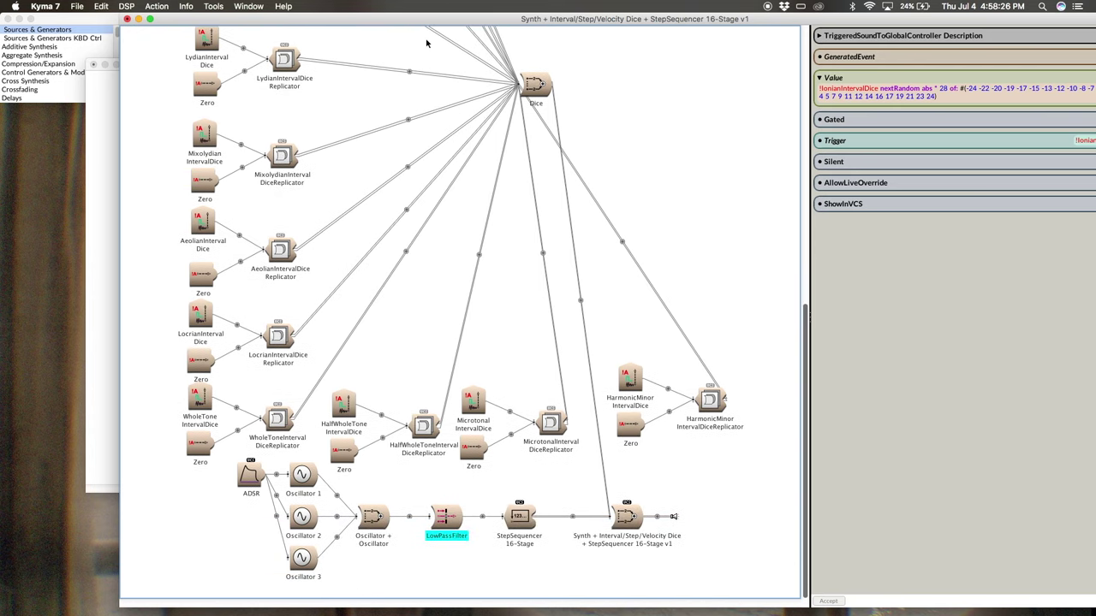
{"action": "left_click_drag", "start_coordinate": [435, 17], "coordinate": [360, 4]}
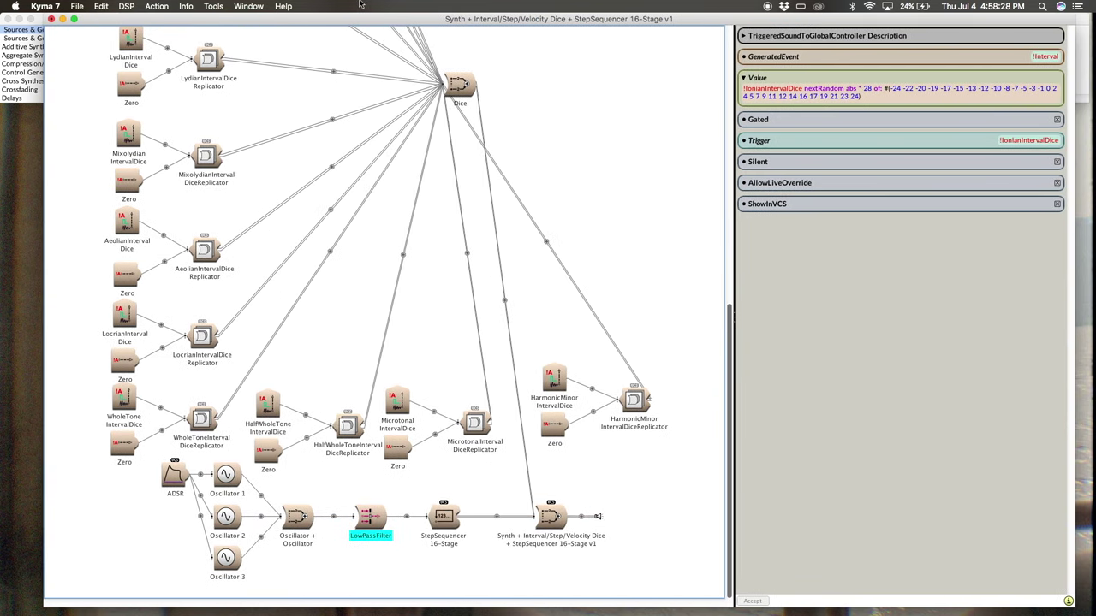
{"action": "left_click", "coordinate": [556, 524]}
{"action": "mouse_move", "coordinate": [555, 518]}
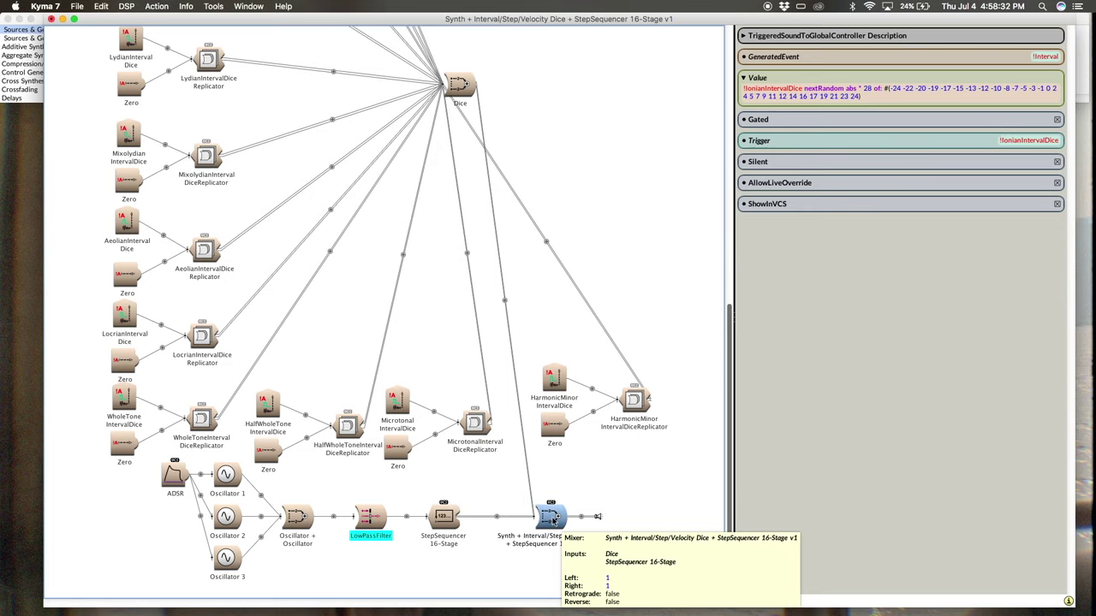
{"action": "key", "text": "ctrl+space"}
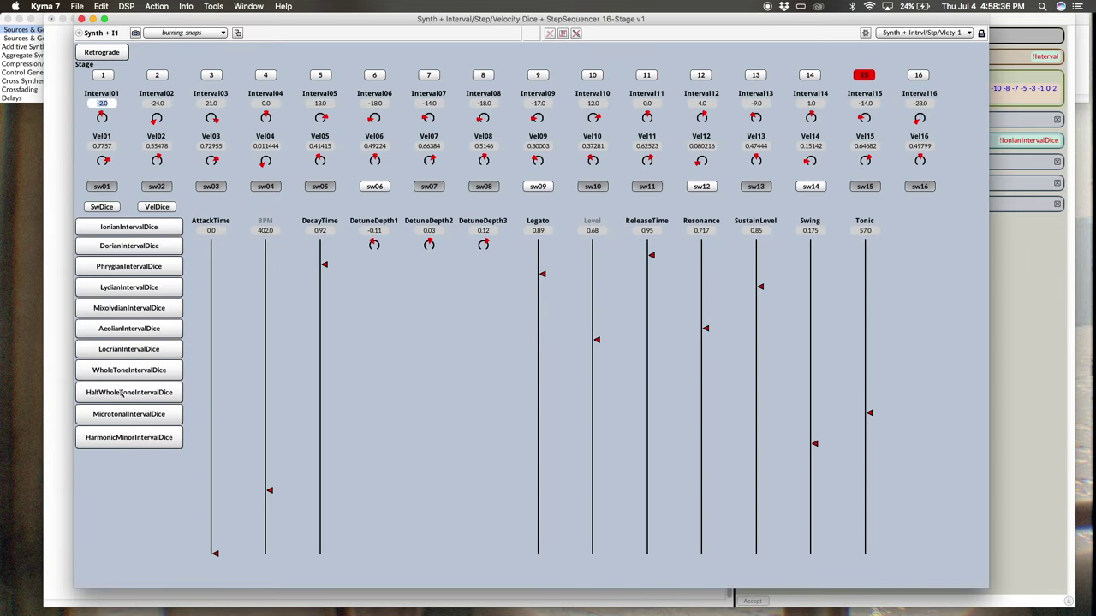
- Roll new Ionian, Dorian, Phrygian, WholeTone, HalfWholeTone, Microtonal and HarmonicMinor intervals, then close the VCS
{"action": "left_click", "coordinate": [138, 226]}
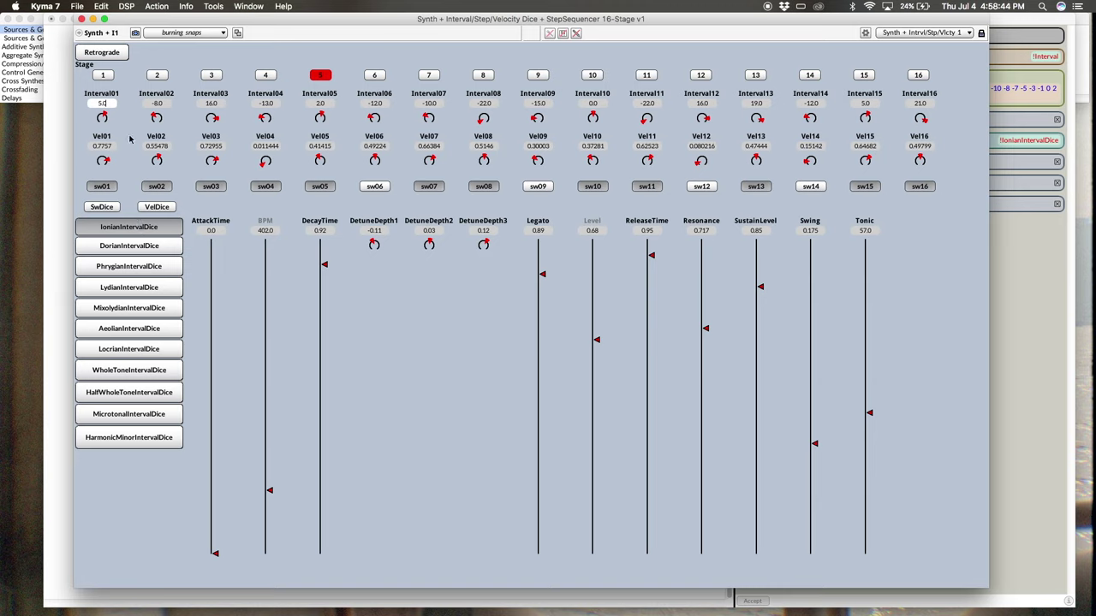
{"action": "left_click", "coordinate": [127, 248]}
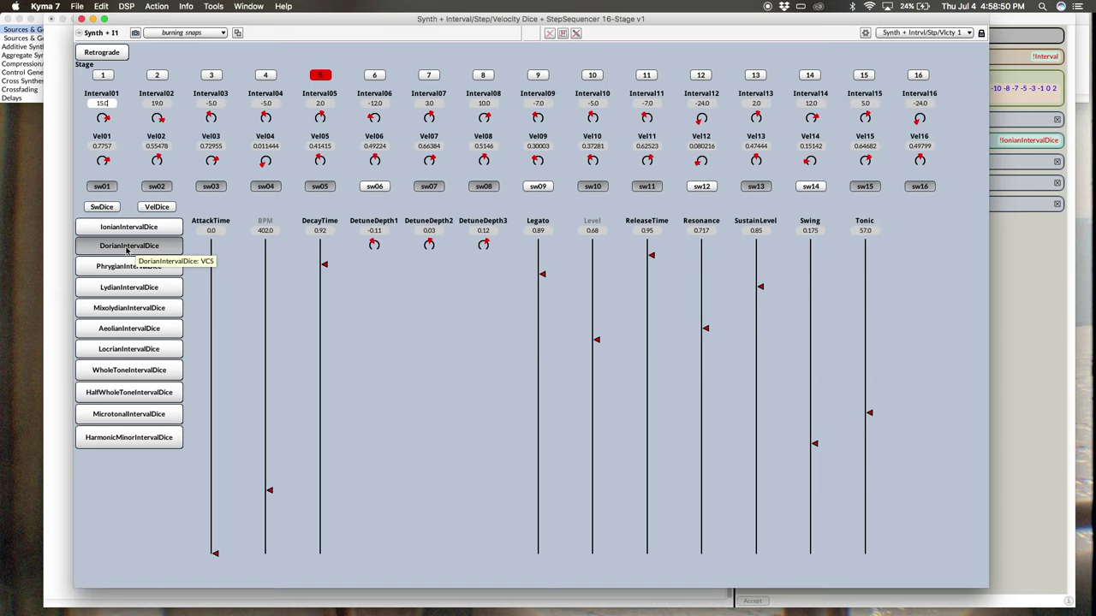
{"action": "left_click", "coordinate": [124, 268]}
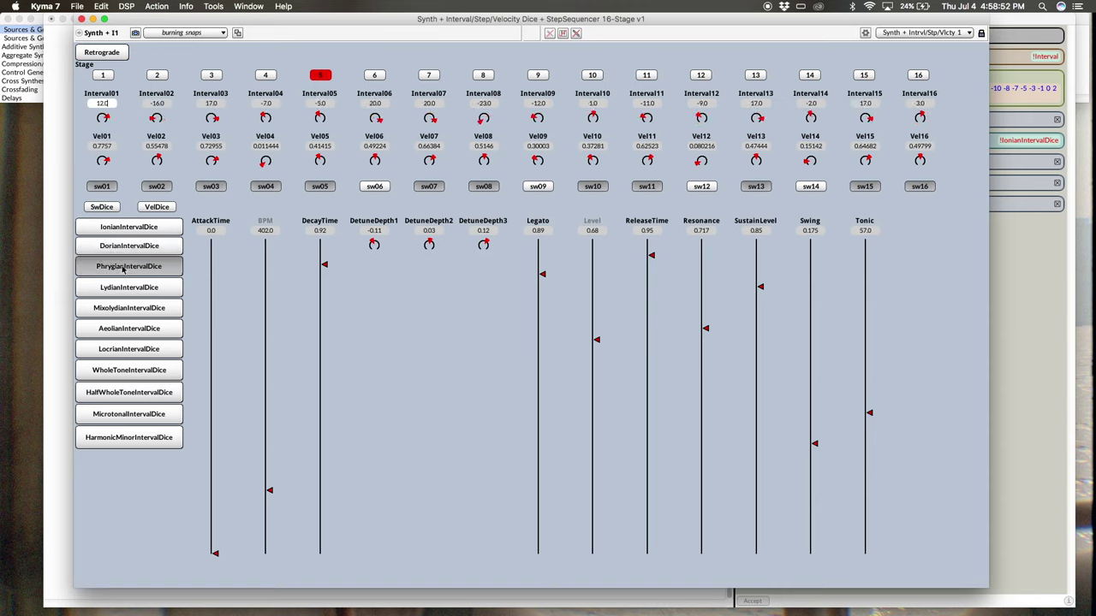
{"action": "left_click", "coordinate": [120, 373]}
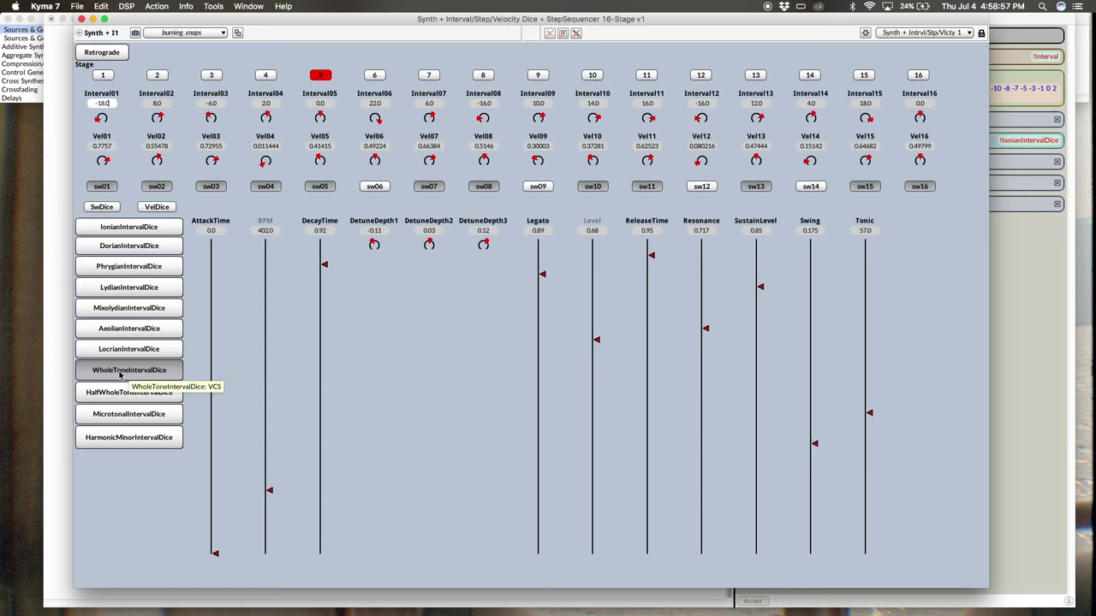
{"action": "left_click", "coordinate": [123, 393]}
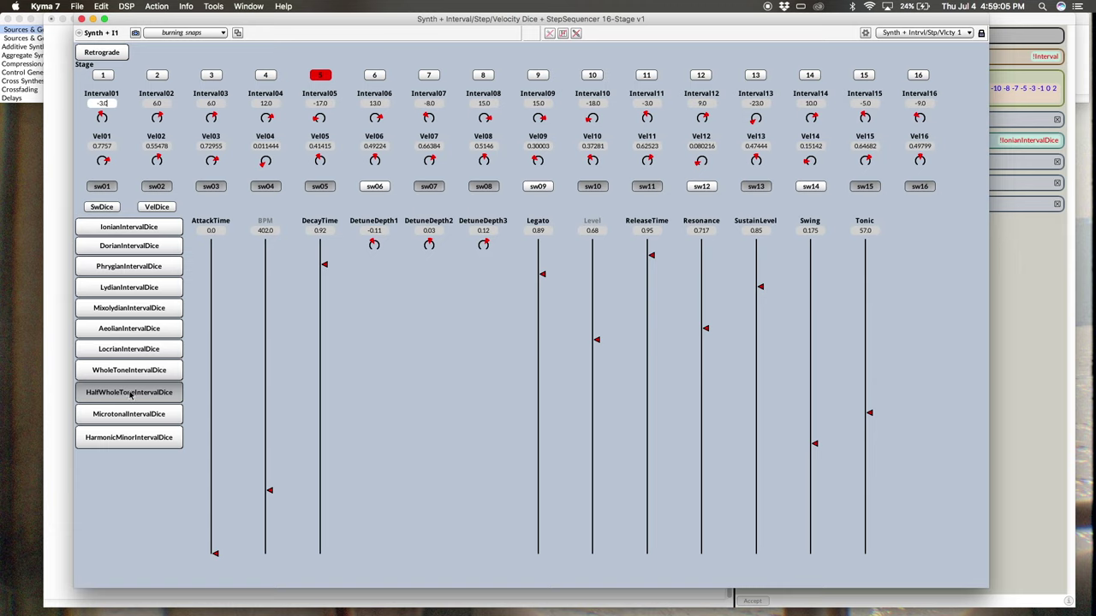
{"action": "left_click", "coordinate": [134, 416]}
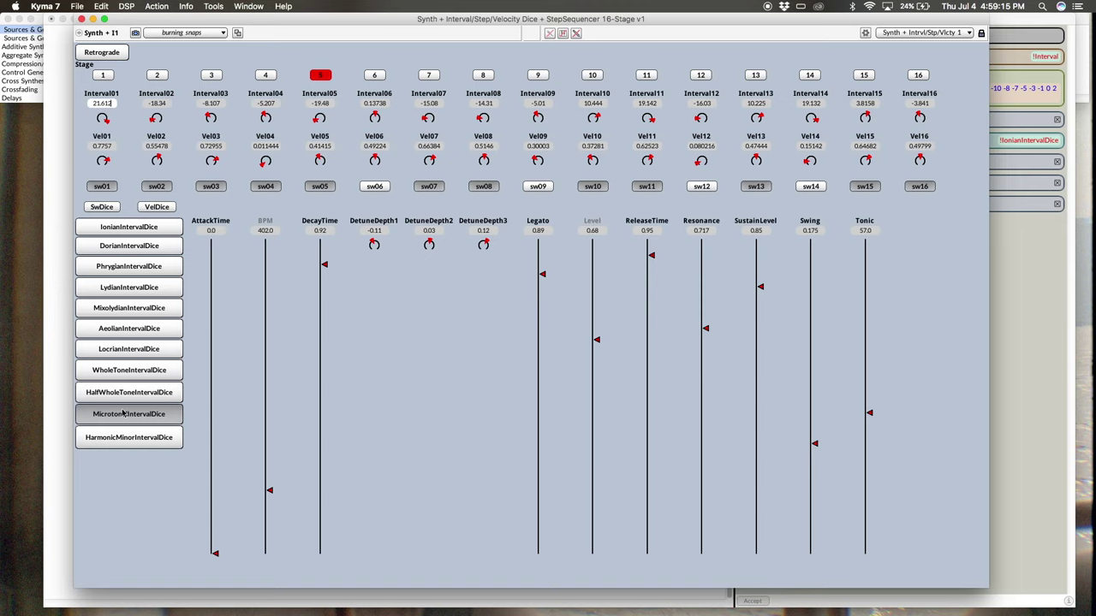
{"action": "left_click", "coordinate": [131, 442]}
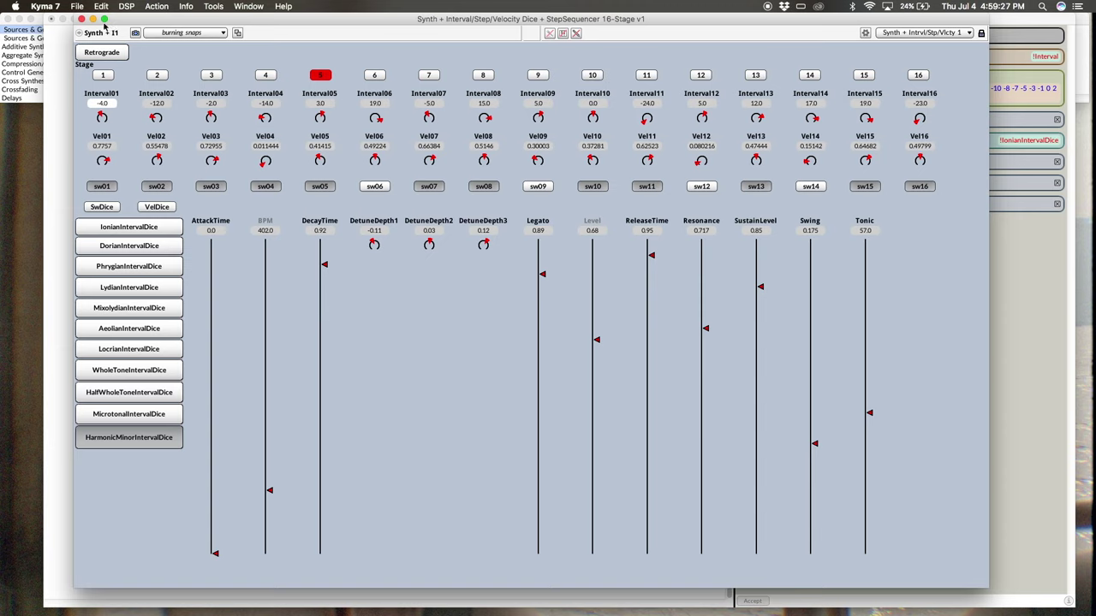
{"action": "left_click", "coordinate": [81, 18]}
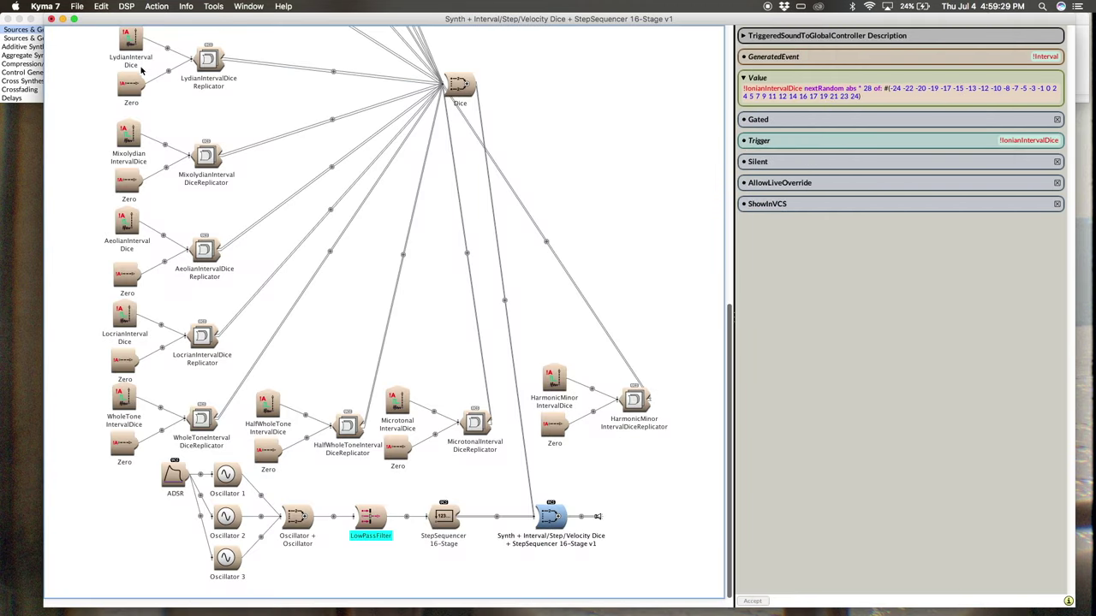